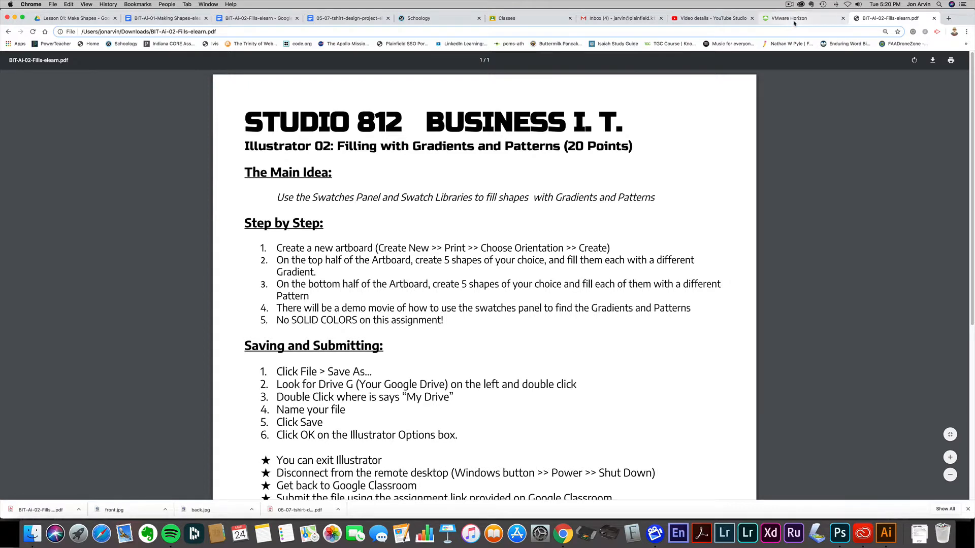
Switch to the VMware Horizon remote desktop and launch Adobe Illustrator 2020
left_click(794, 21)
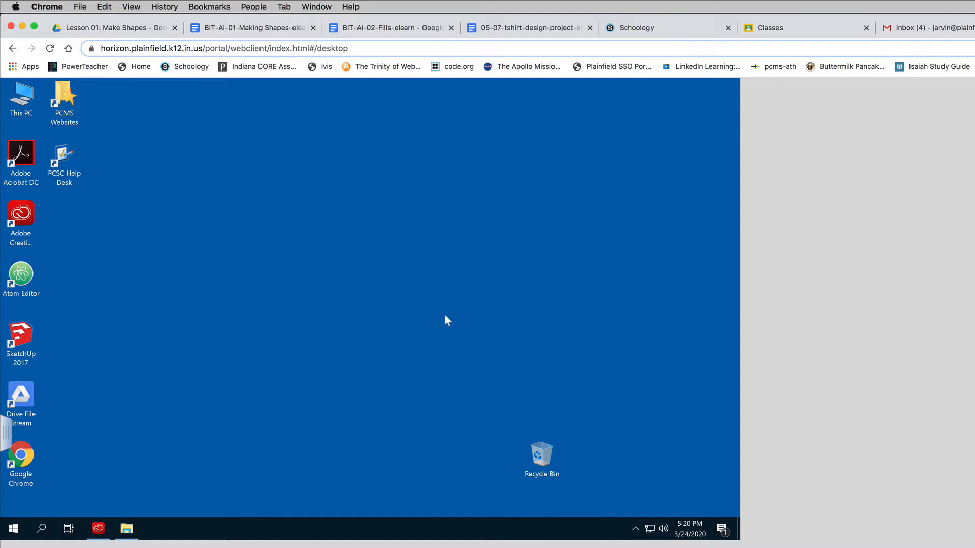
left_click(13, 530)
left_click(13, 530)
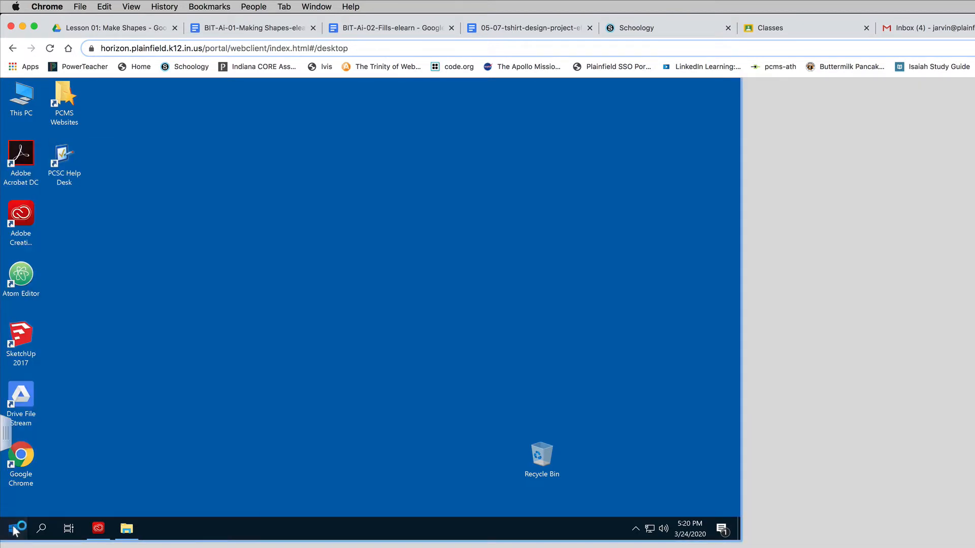
left_click(14, 531)
scroll(86, 447, "down", 1)
scroll(86, 442, "down", 2)
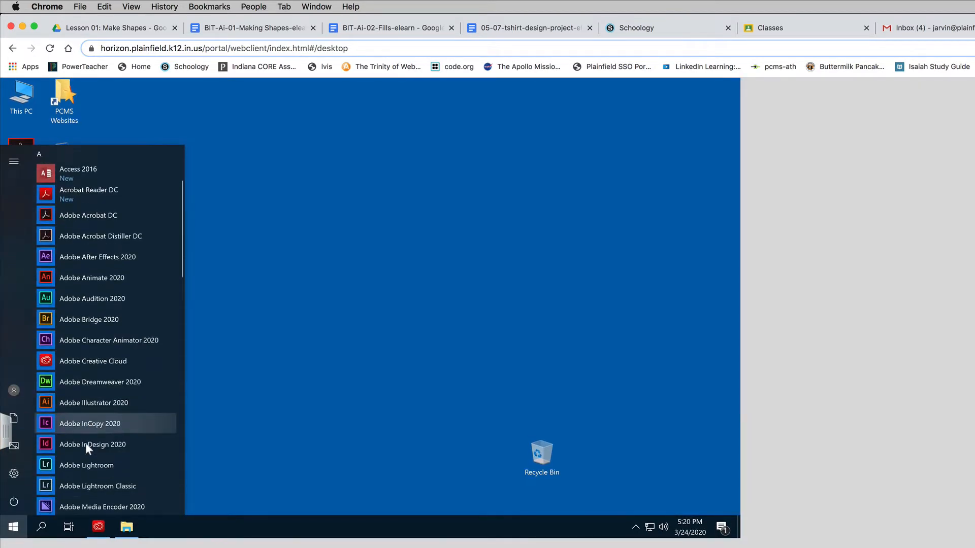
left_click(105, 401)
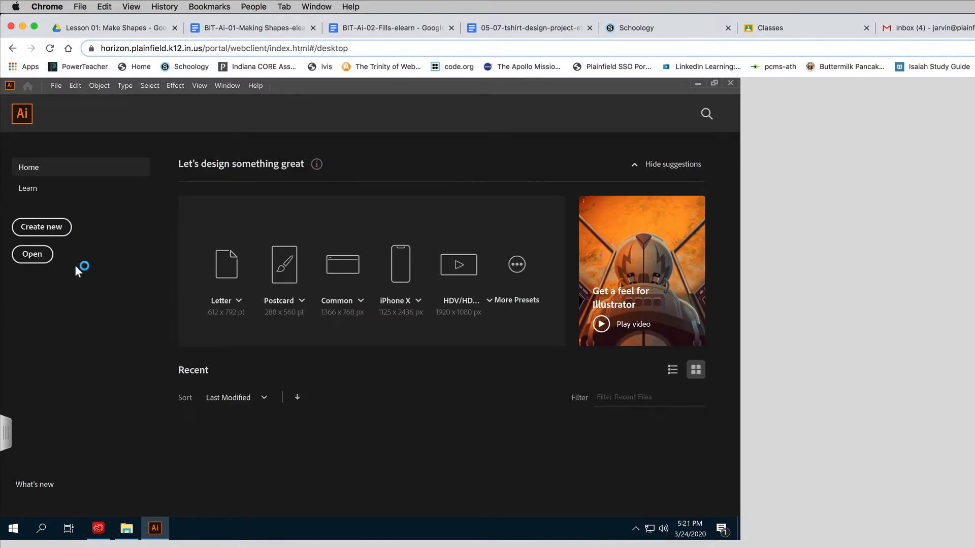
Create a new Letter print document in landscape orientation, 792 × 612 pt, and dismiss the welcome tour
left_click(56, 228)
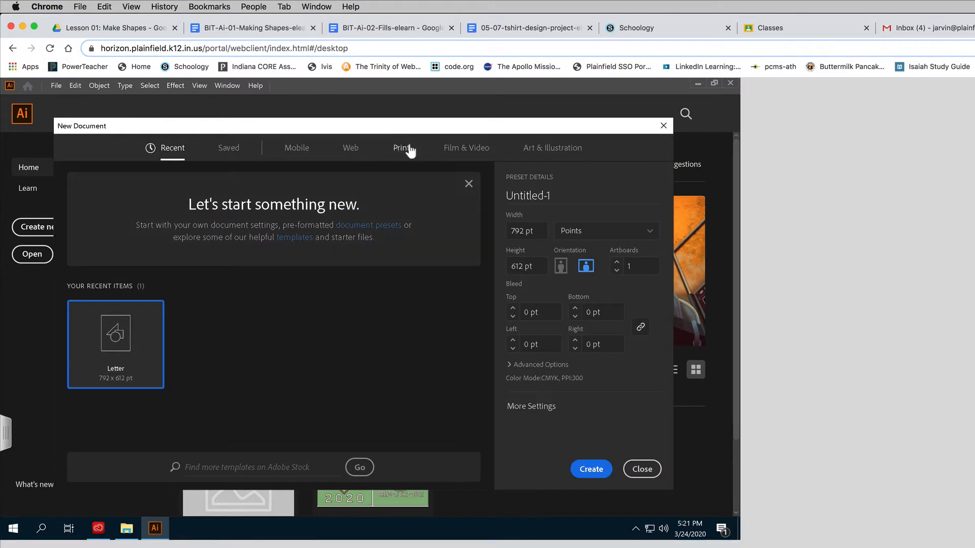
left_click(403, 149)
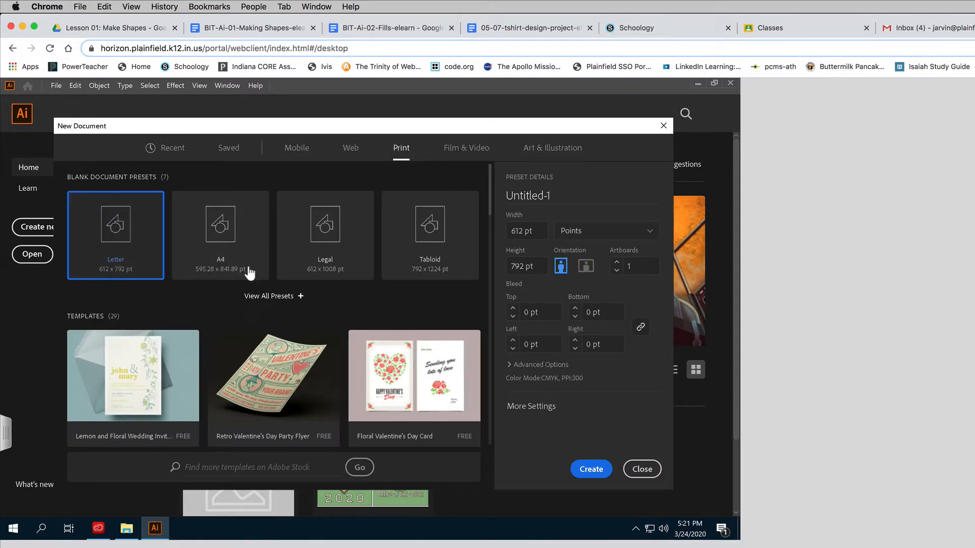
left_click(585, 267)
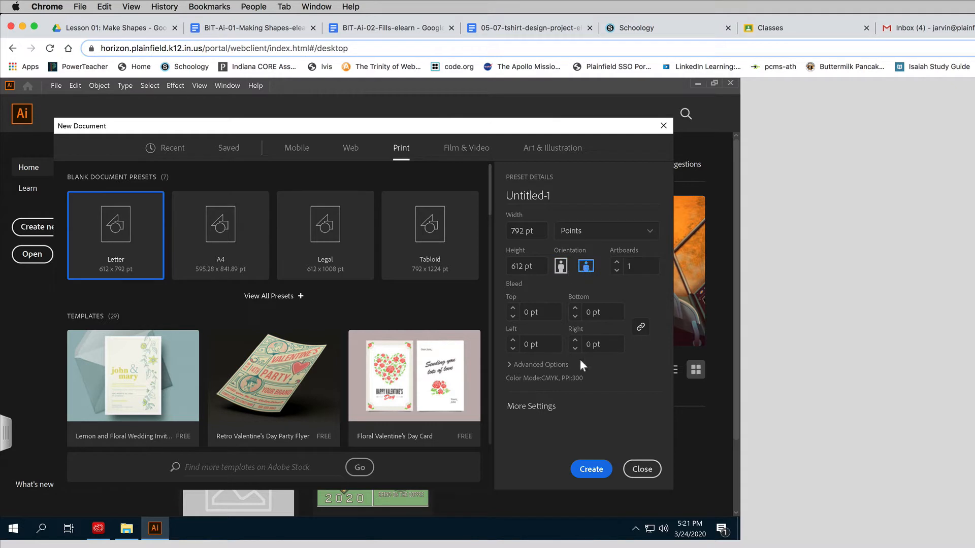
left_click(591, 470)
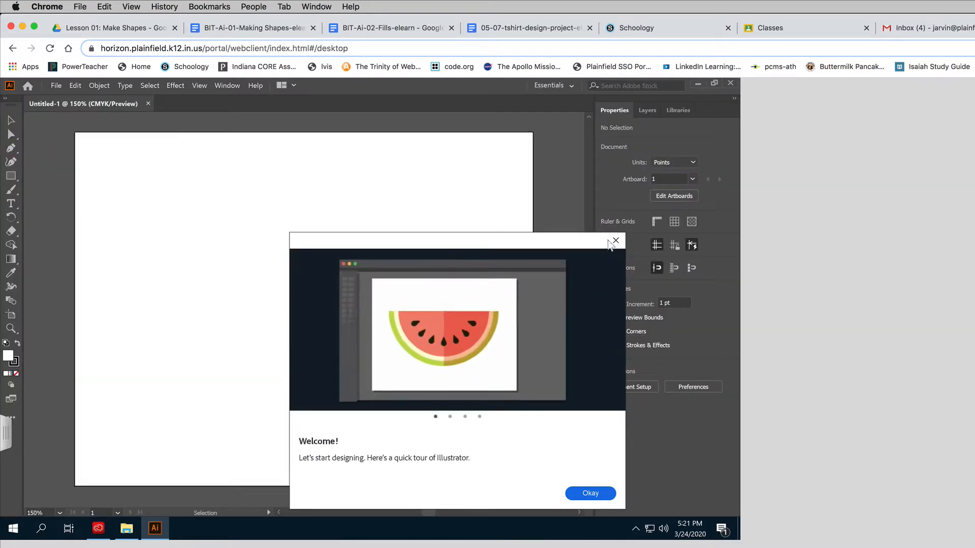
left_click(616, 240)
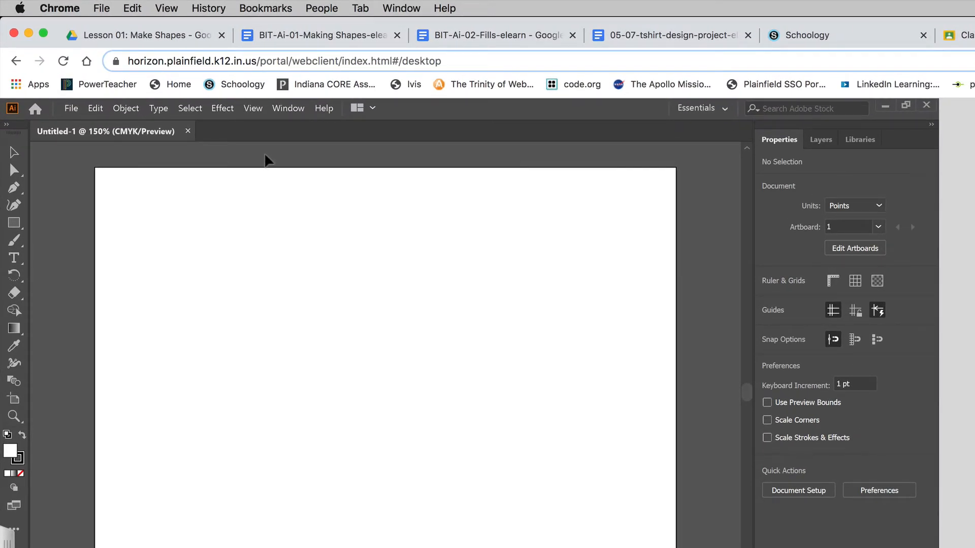
Show the Swatches panel and move it over the artboard's upper right area
left_click(288, 108)
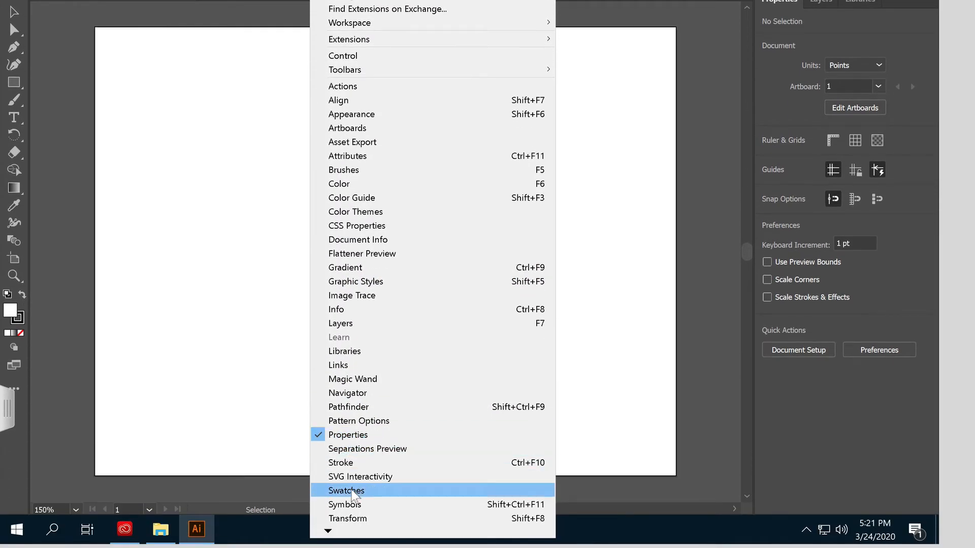
left_click(350, 501)
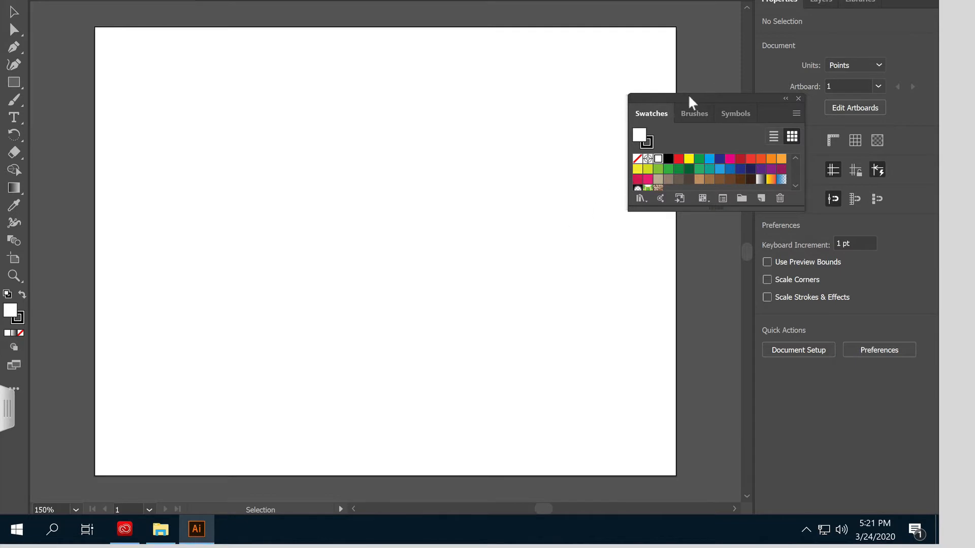
mouse_move(687, 100)
left_mouse_down()
mouse_move(671, 99)
mouse_move(609, 50)
left_mouse_up()
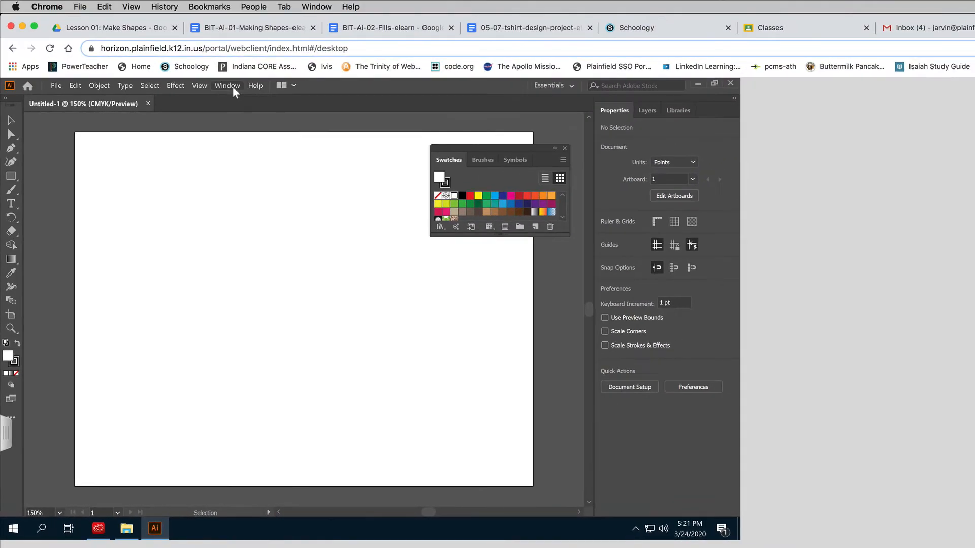
left_click(231, 86)
left_click(231, 86)
Draw a rectangle about 108 × 124 pt in the artboard's upper left and an ellipse about 116 × 130 pt beside it
left_click(11, 177)
left_click_drag(91, 160, 154, 231)
left_click_drag(8, 178, 46, 190)
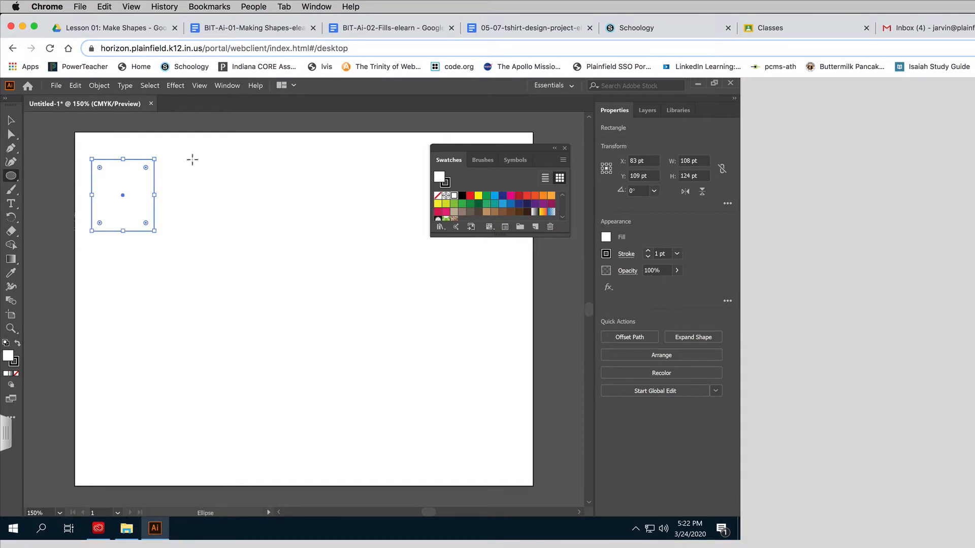
left_click_drag(192, 159, 258, 231)
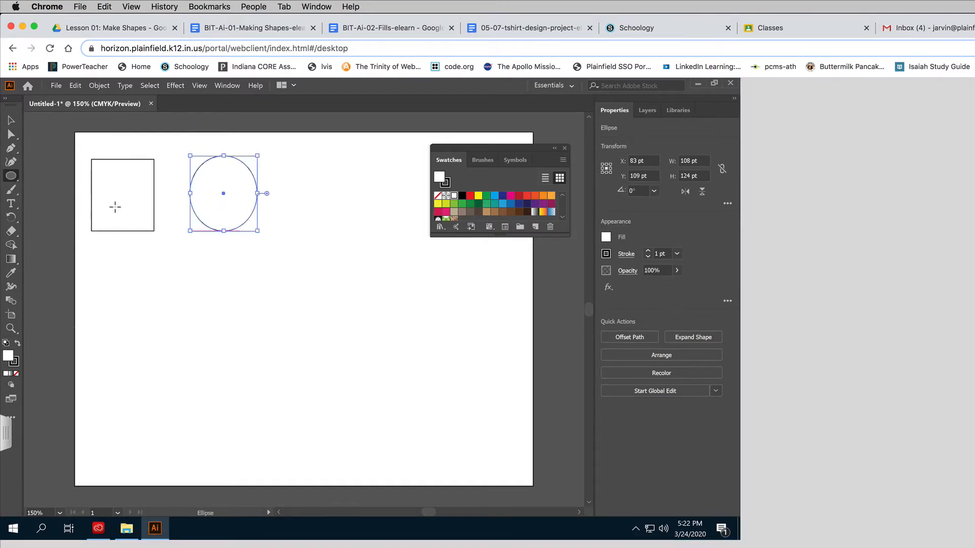
Draw a five-pointed star about 159 × 152 pt beside the ellipse and move the Swatches panel below the row of shapes
left_click_drag(11, 178, 61, 216)
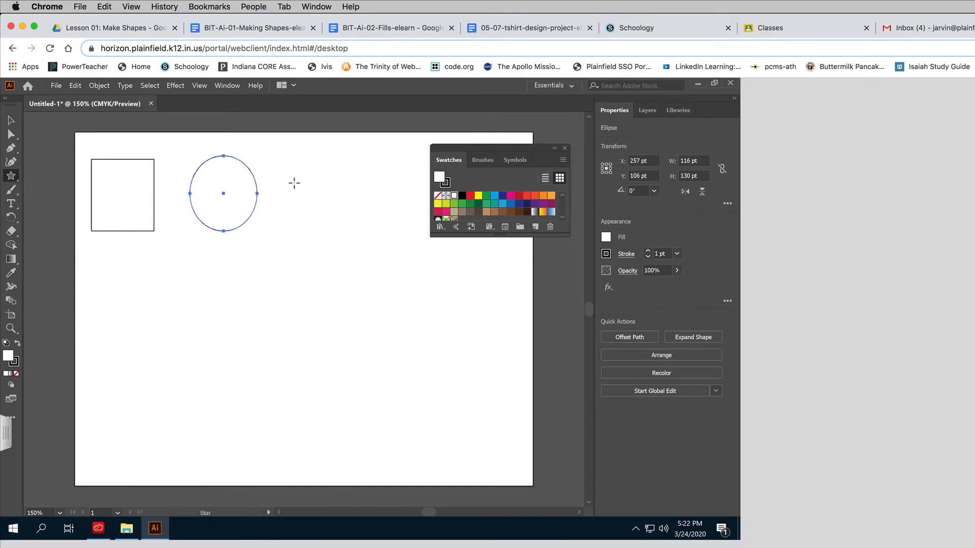
left_click_drag(294, 183, 343, 227)
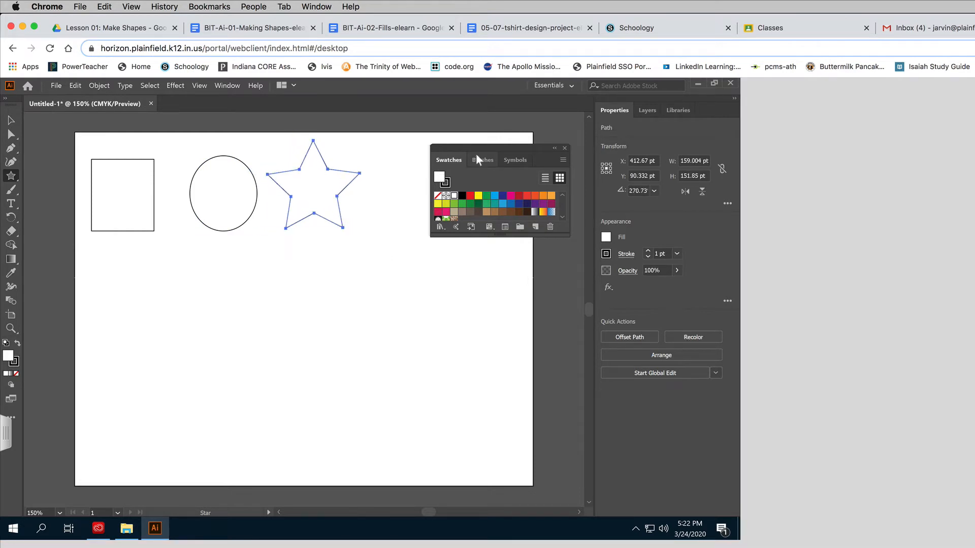
left_click_drag(478, 148, 420, 254)
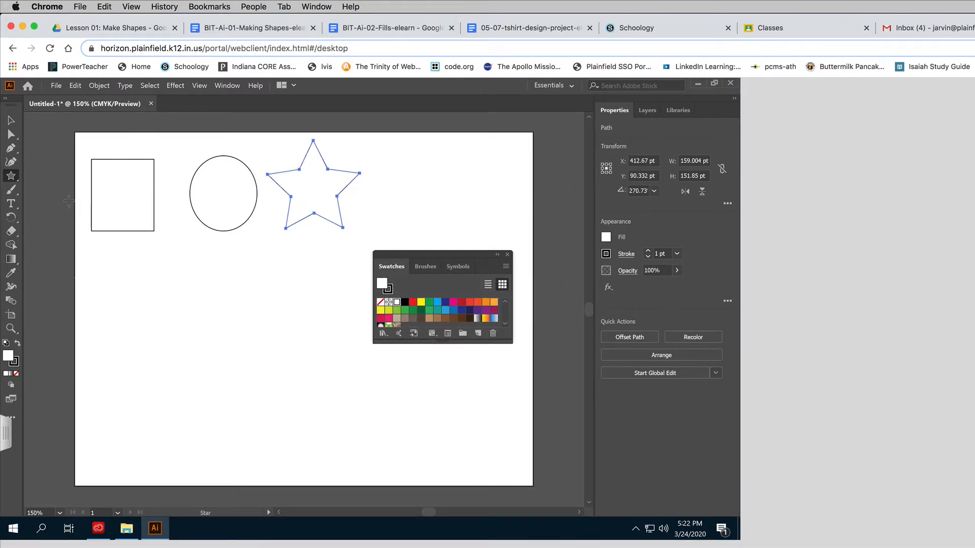
Complete the top row after the star with a rectangle about 75 × 112 pt and an ellipse about 105 × 141 pt
left_click_drag(11, 176, 40, 177)
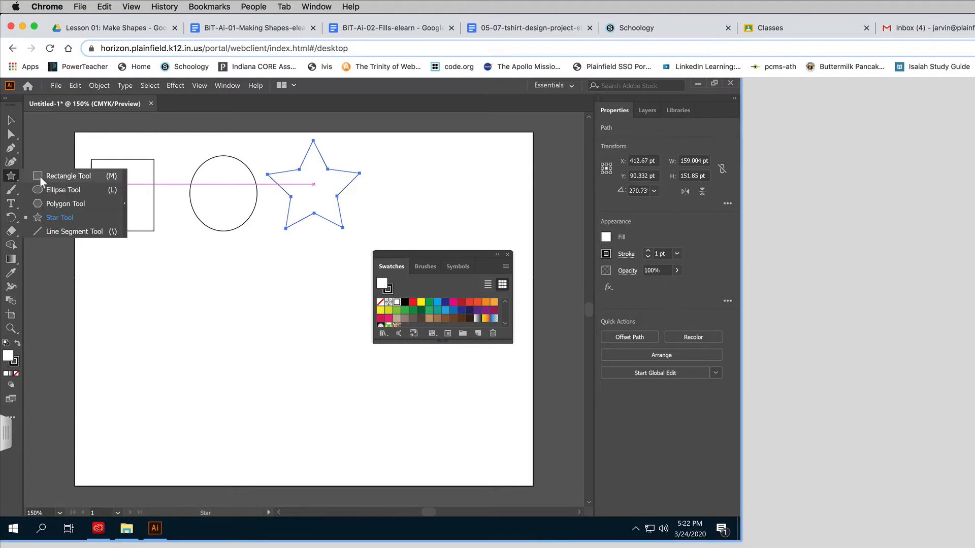
left_click_drag(378, 159, 422, 224)
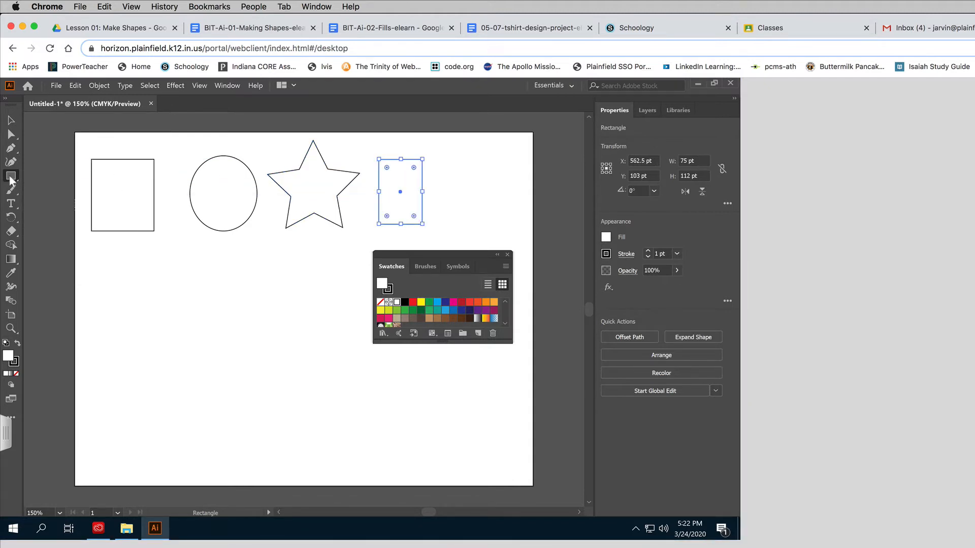
left_click_drag(11, 179, 55, 192)
left_click_drag(447, 228, 508, 147)
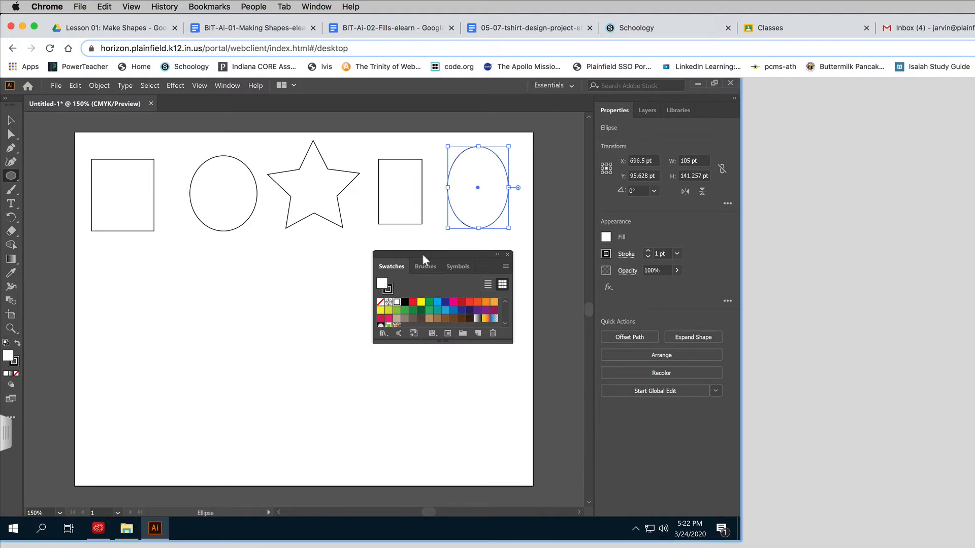
left_click_drag(423, 255, 403, 255)
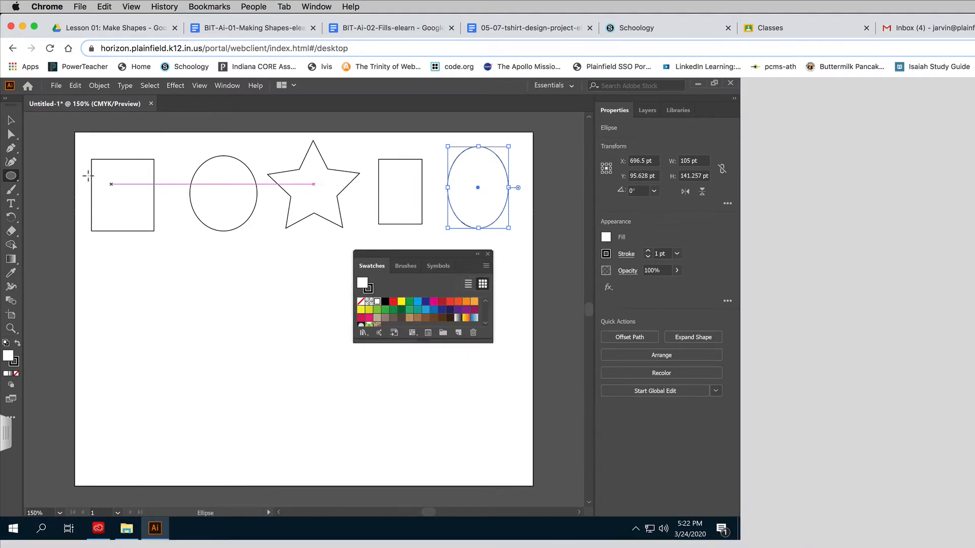
Nudge the first rectangle, the first ellipse and the star with the Selection tool to even out the row
left_click(12, 121)
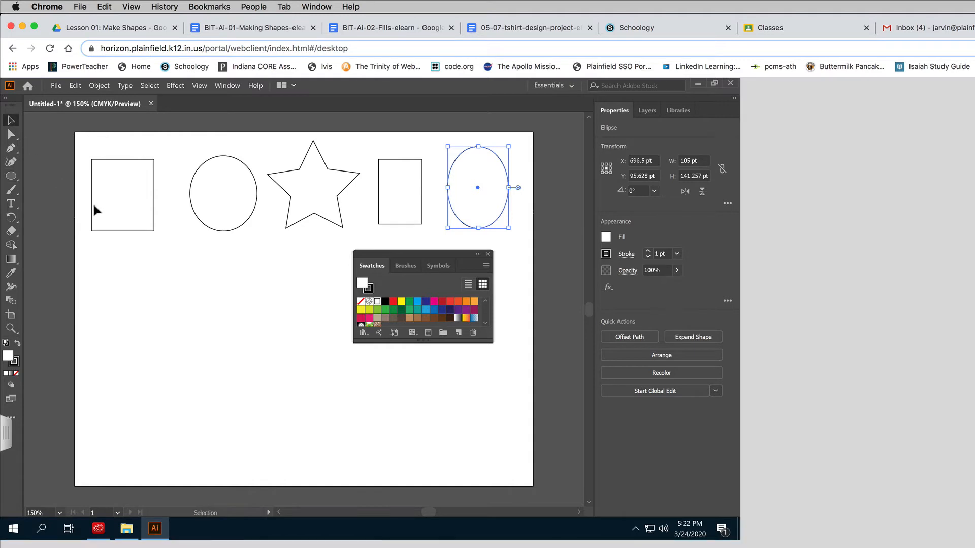
mouse_move(126, 224)
left_mouse_down()
mouse_move(147, 253)
mouse_move(137, 220)
left_mouse_up()
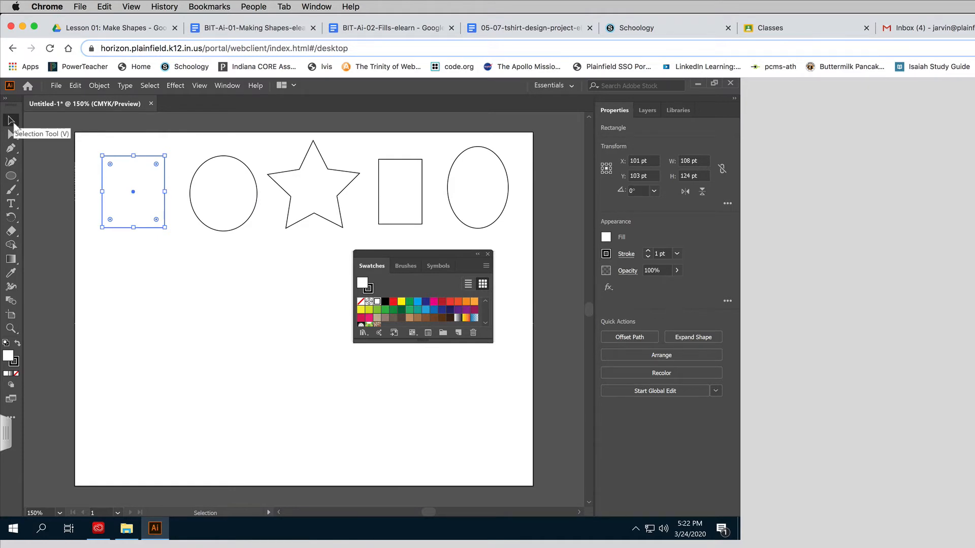
mouse_move(217, 197)
left_mouse_down()
mouse_move(202, 242)
mouse_move(210, 192)
left_mouse_up()
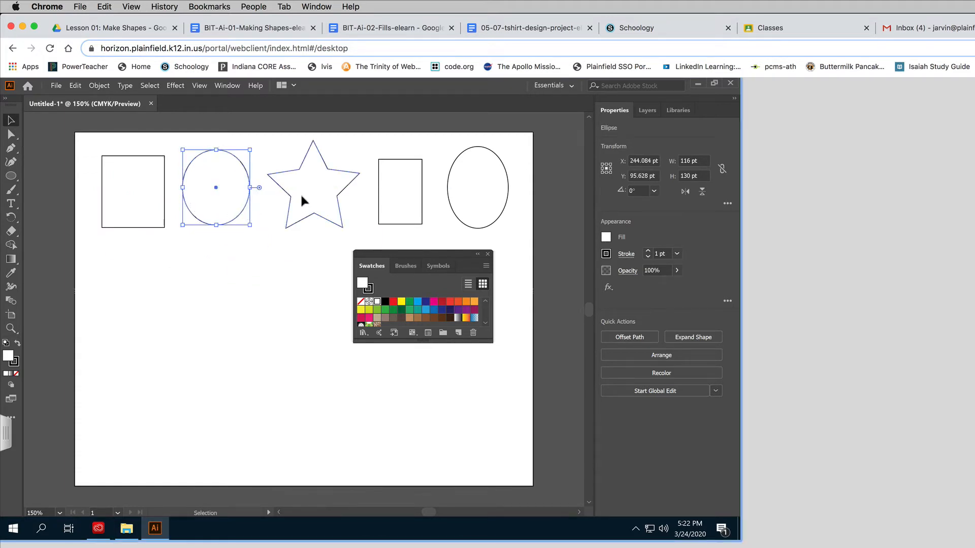
mouse_move(301, 200)
left_mouse_down()
mouse_move(286, 244)
mouse_move(304, 213)
mouse_move(303, 193)
left_mouse_up()
Load the Brights gradient swatch library from the Swatches panel
left_click_drag(422, 252, 444, 243)
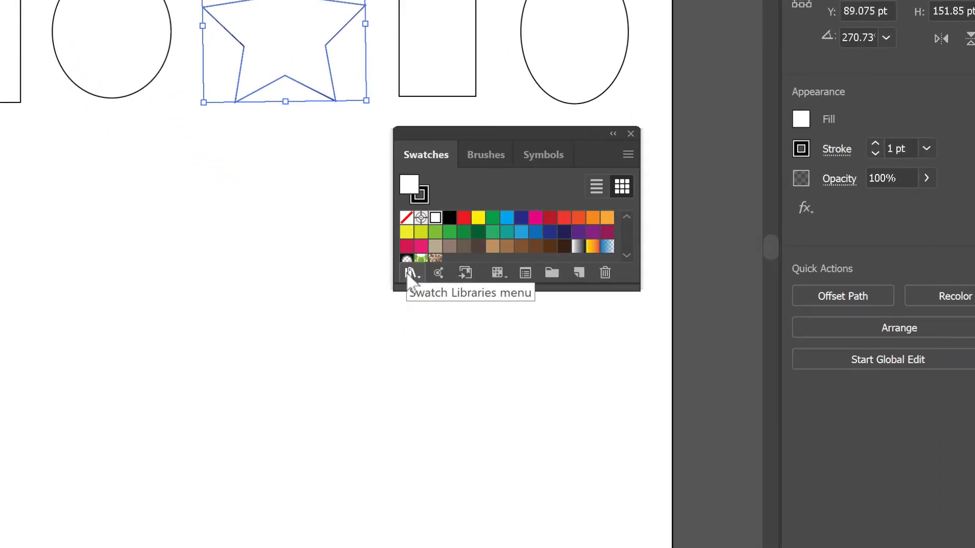
left_click(411, 274)
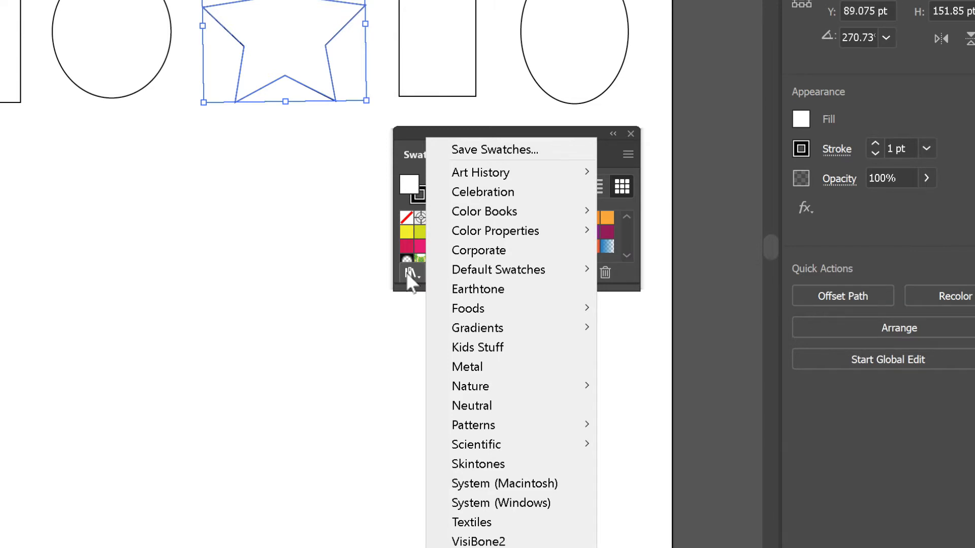
mouse_move(465, 331)
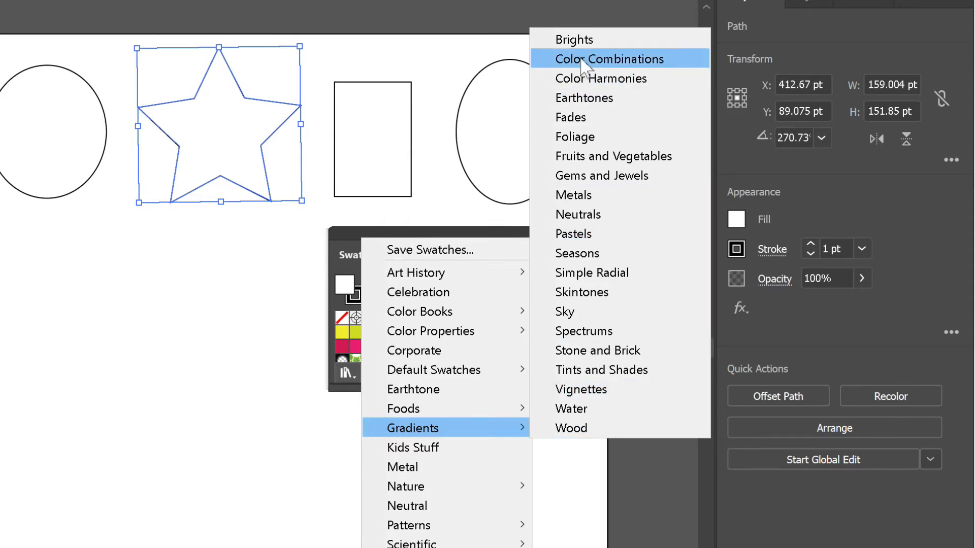
left_click(587, 43)
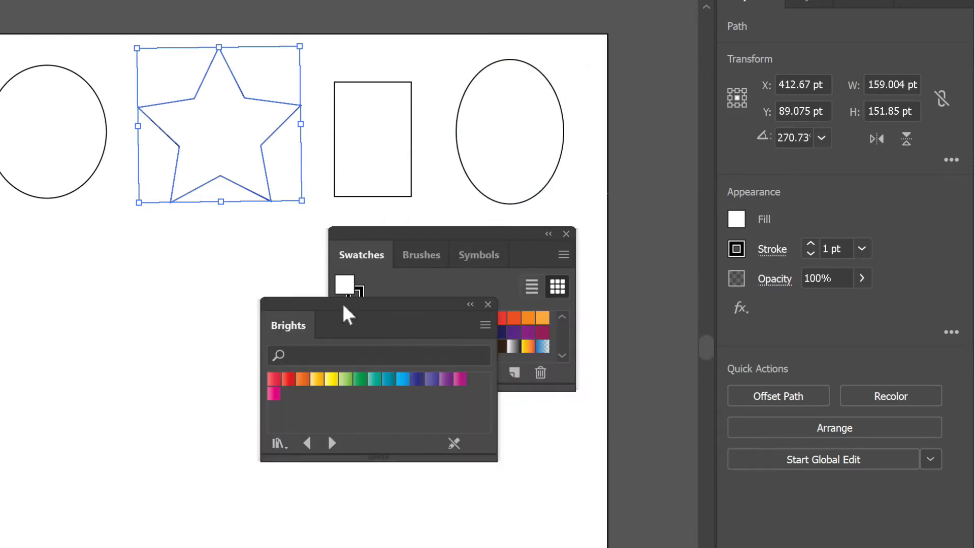
Move the Brights library clear of Swatches, then fill the first rectangle with the yellow-orange gradient and the first ellipse with the purple one
left_click_drag(342, 311, 108, 283)
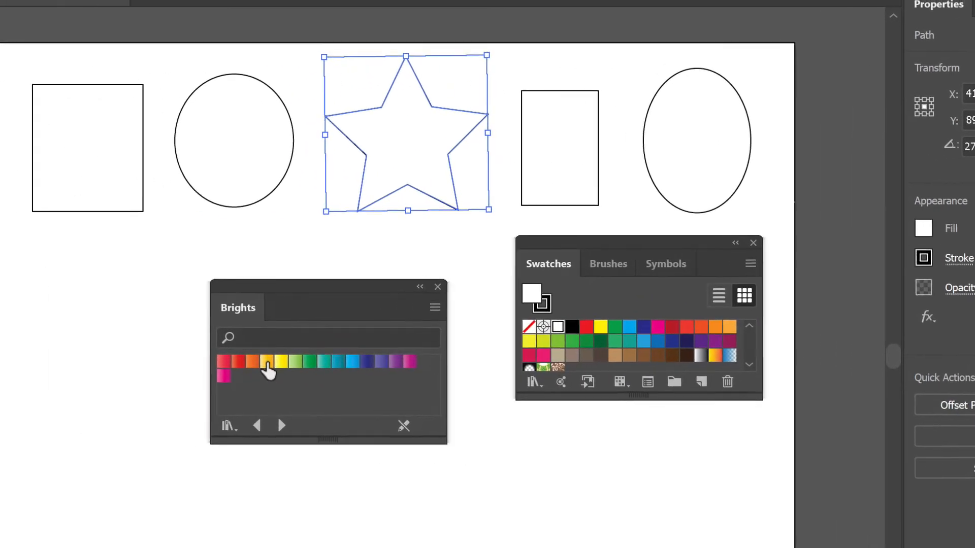
left_click_drag(267, 362, 117, 176)
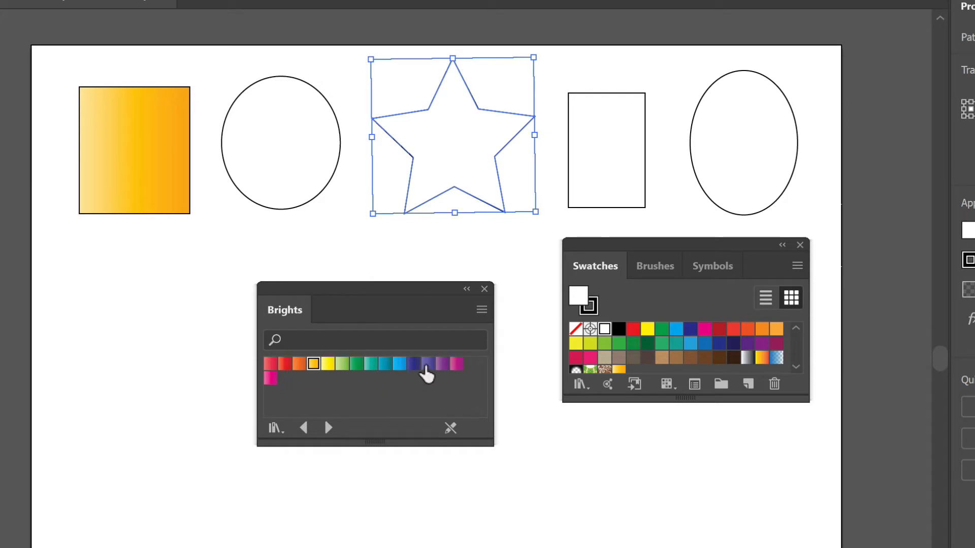
left_click_drag(428, 364, 282, 203)
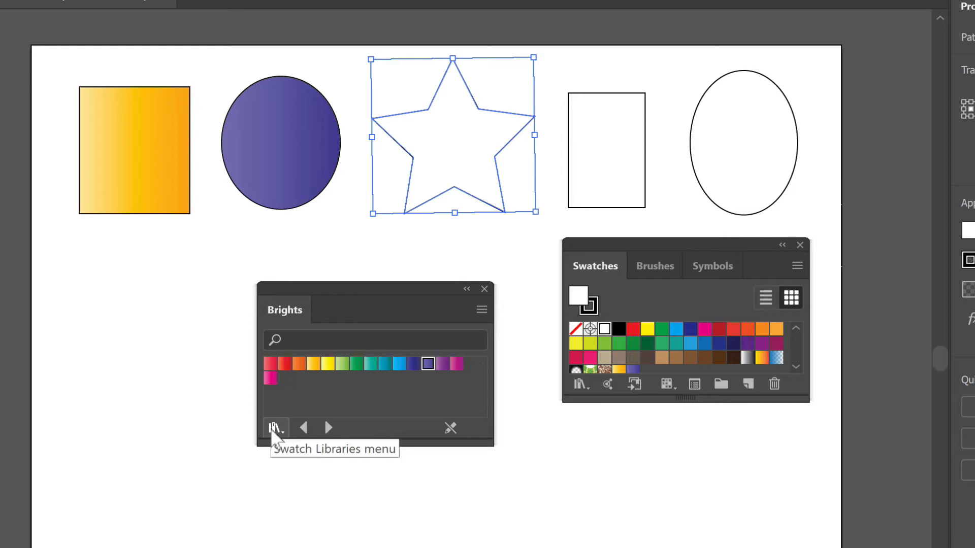
Replace the Brights library with the Metals gradient library and reposition its panel below the star
left_click(274, 429)
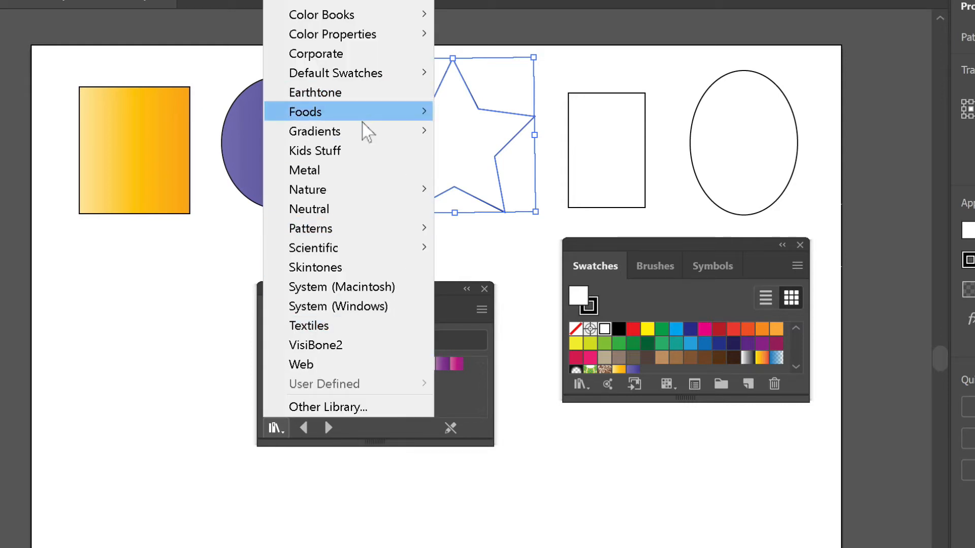
mouse_move(362, 133)
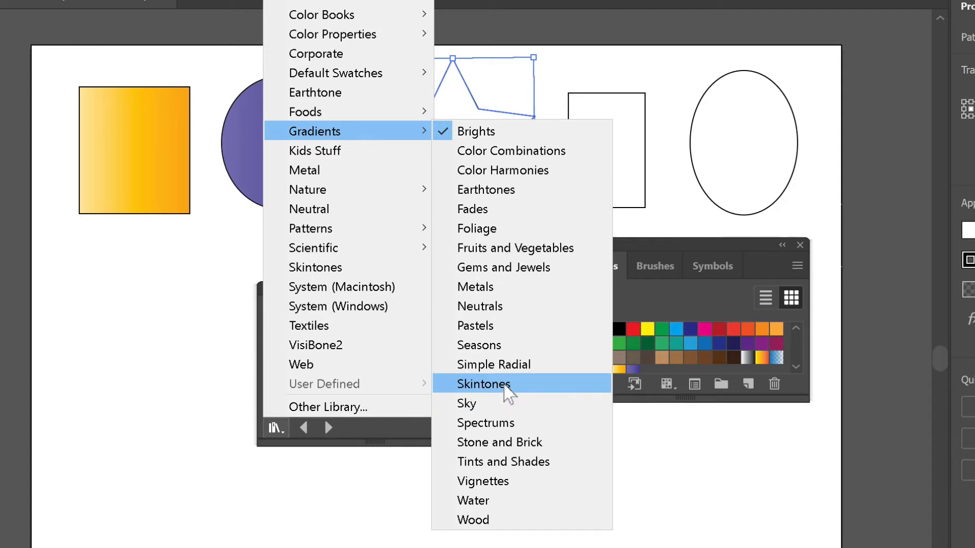
left_click(500, 294)
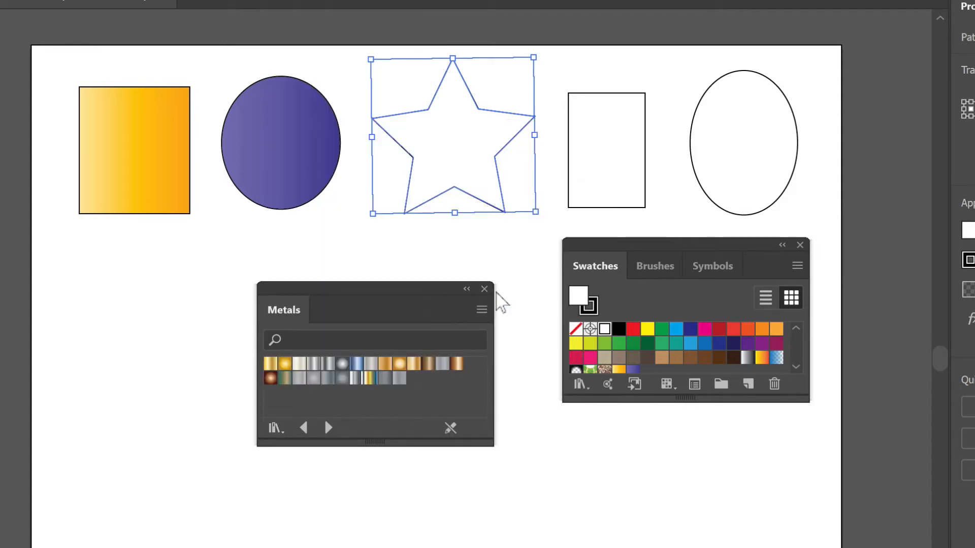
left_click_drag(443, 302, 460, 334)
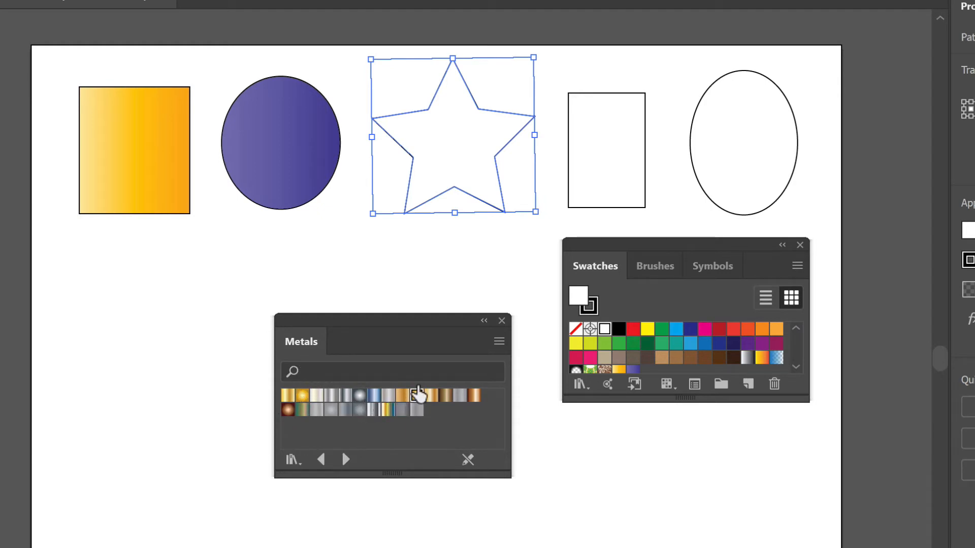
Fill the star with the radial gold Metals gradient, the second rectangle with radial grey, and the second ellipse with bronze
left_click_drag(416, 395, 448, 176)
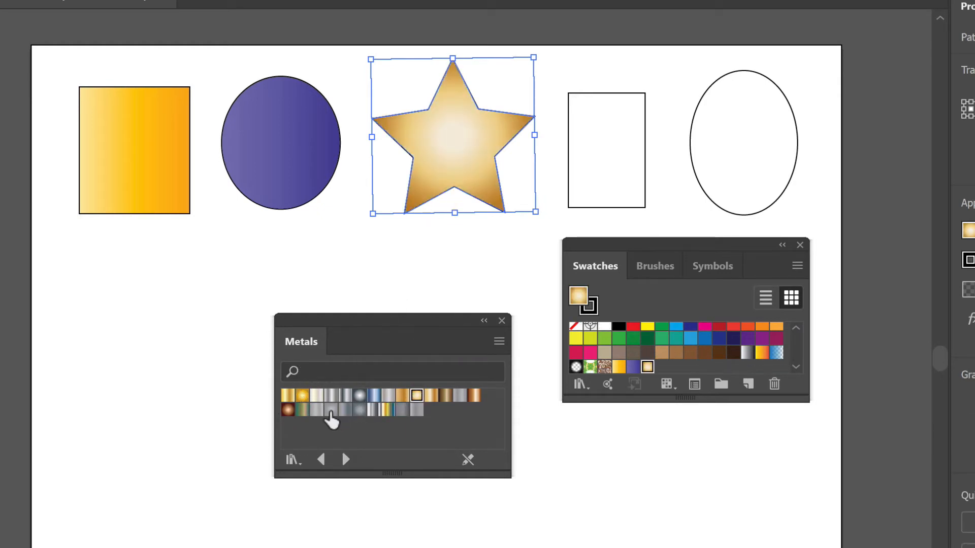
left_click_drag(331, 411, 618, 168)
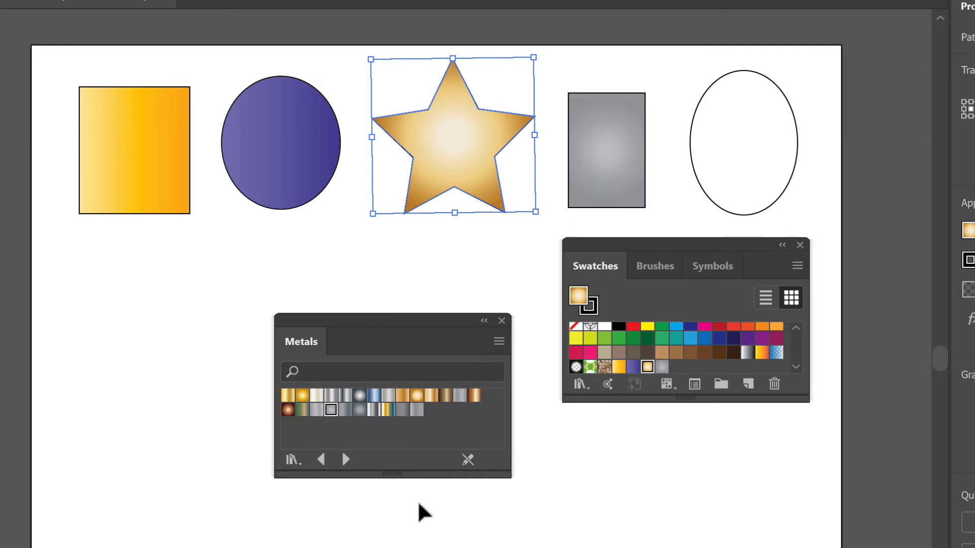
left_click_drag(445, 396, 731, 196)
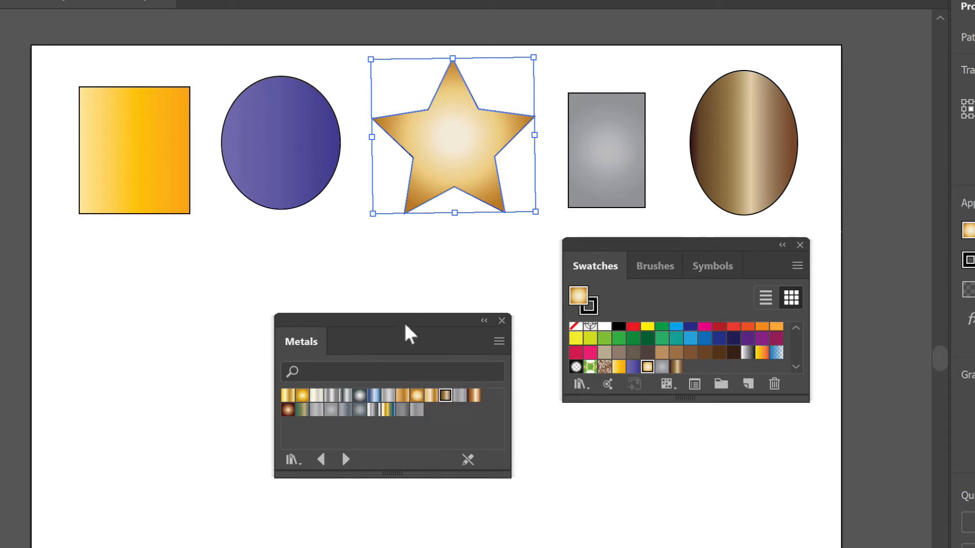
Rearrange the Metals and Swatches panels along the artboard's right edge to free the space below the shapes
left_click_drag(404, 317, 729, 452)
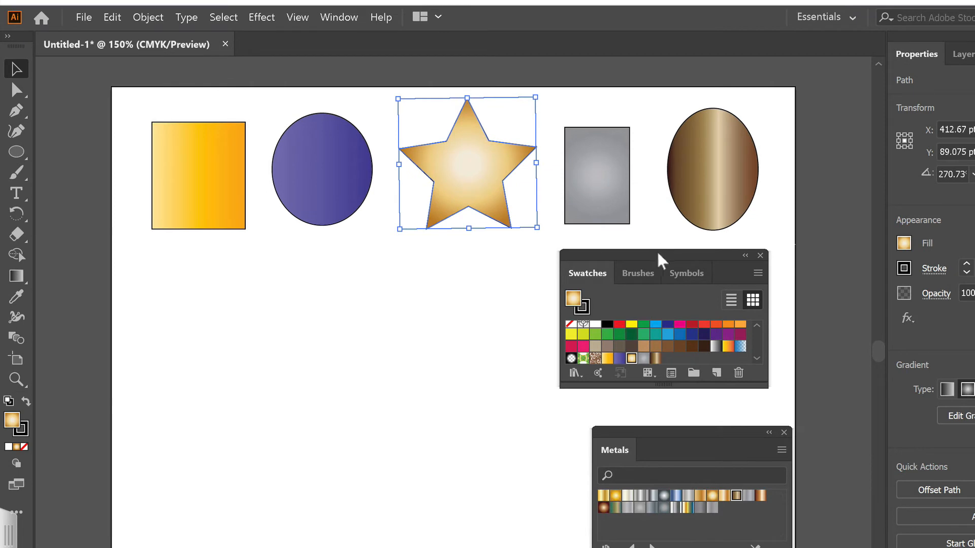
left_click_drag(662, 262, 704, 262)
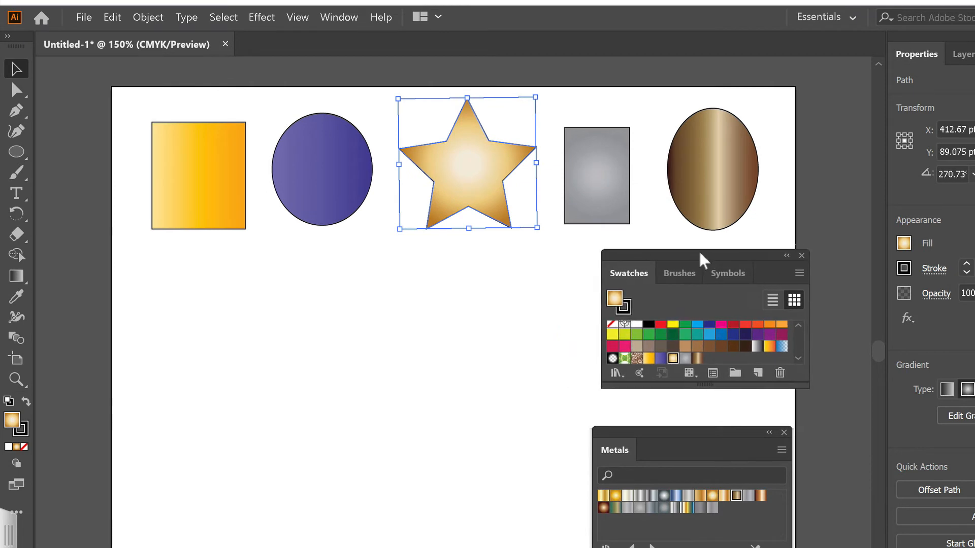
left_click_drag(672, 441, 702, 423)
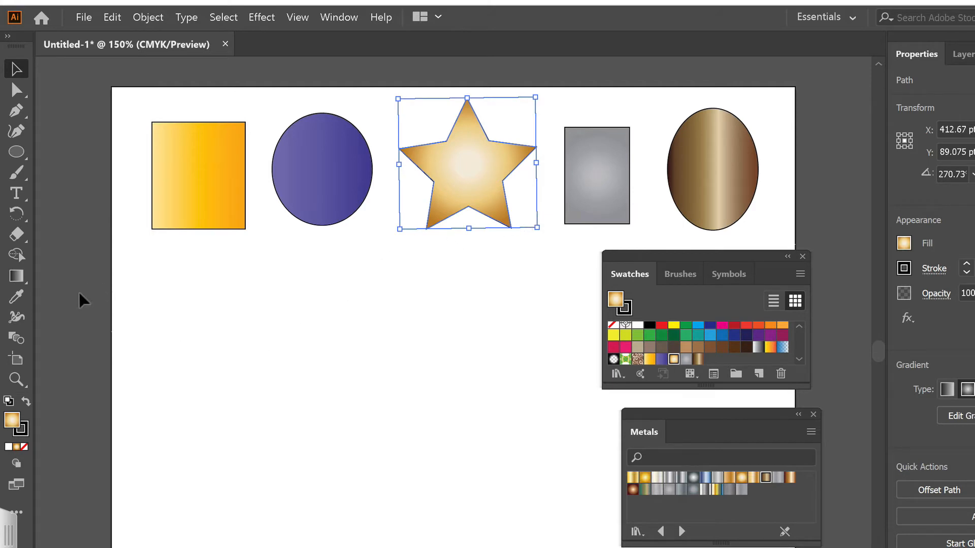
Draw five ellipses about 130 to 165 pt across below the first row, resetting to the default white fill and black stroke after the first
left_click(20, 154)
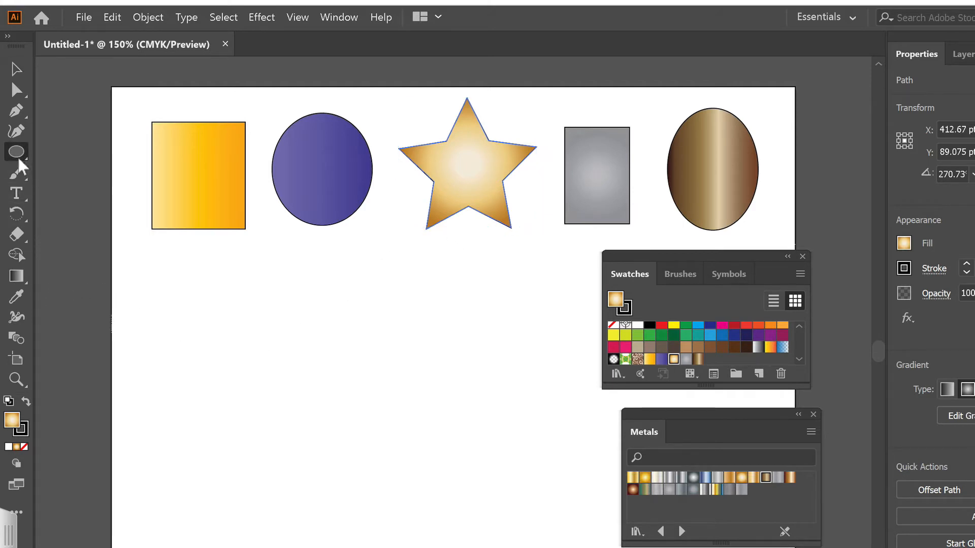
left_click_drag(152, 344, 264, 479)
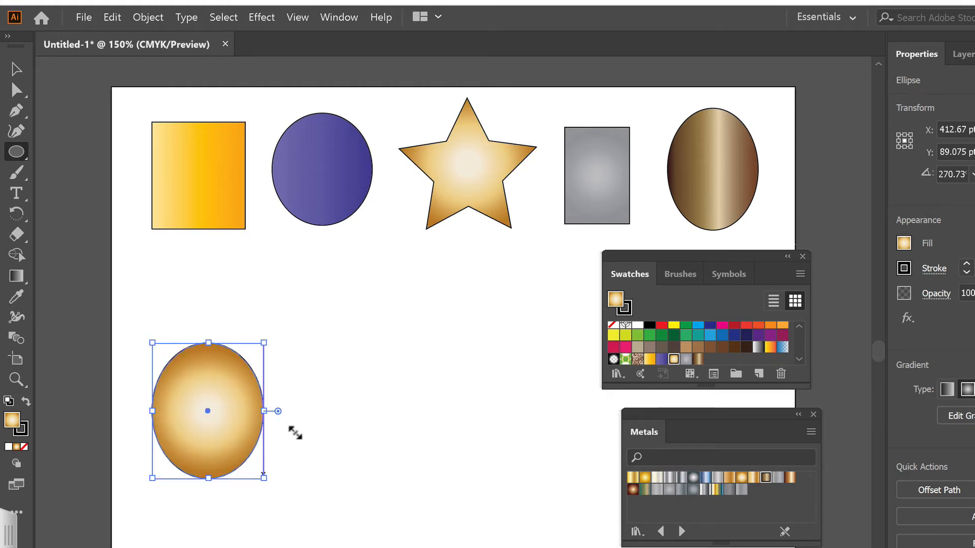
key("d")
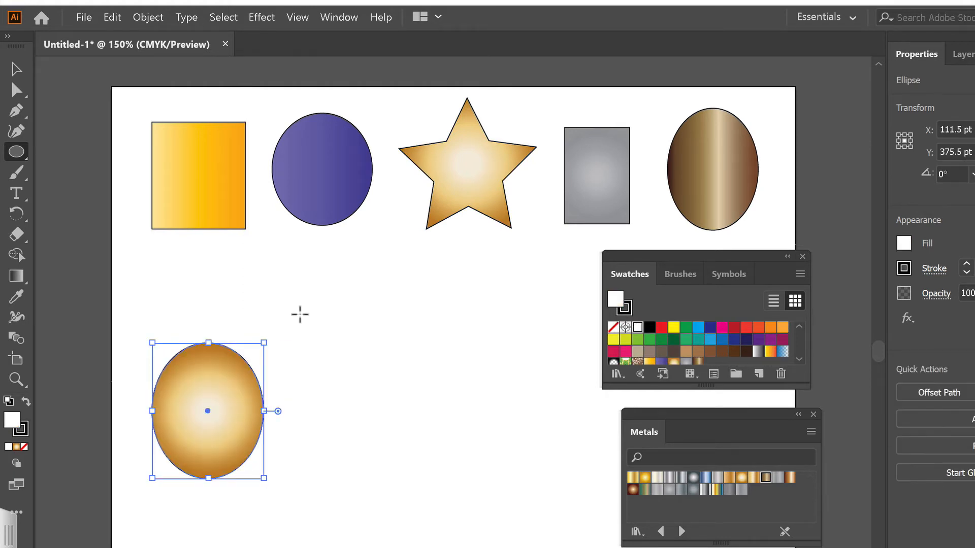
left_click_drag(298, 313, 433, 457)
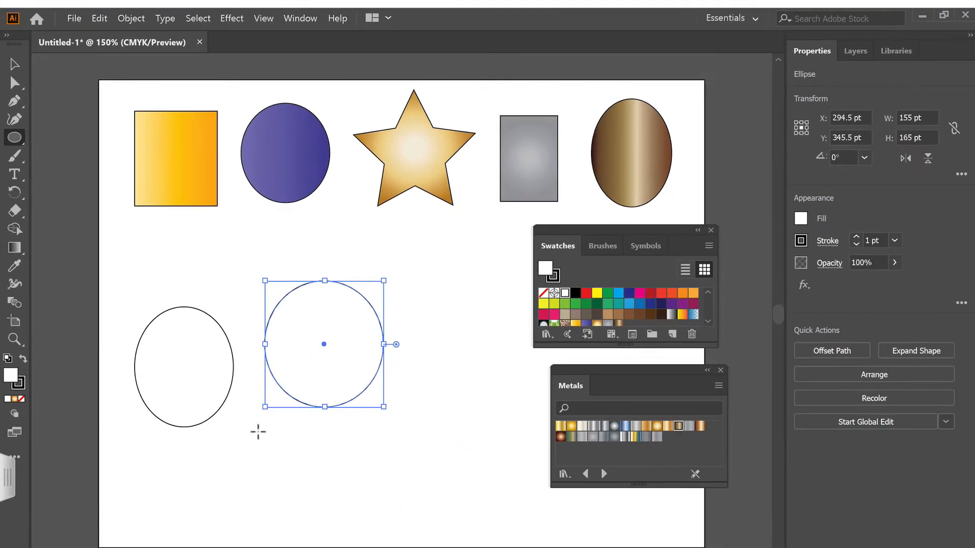
left_click_drag(291, 485, 400, 547)
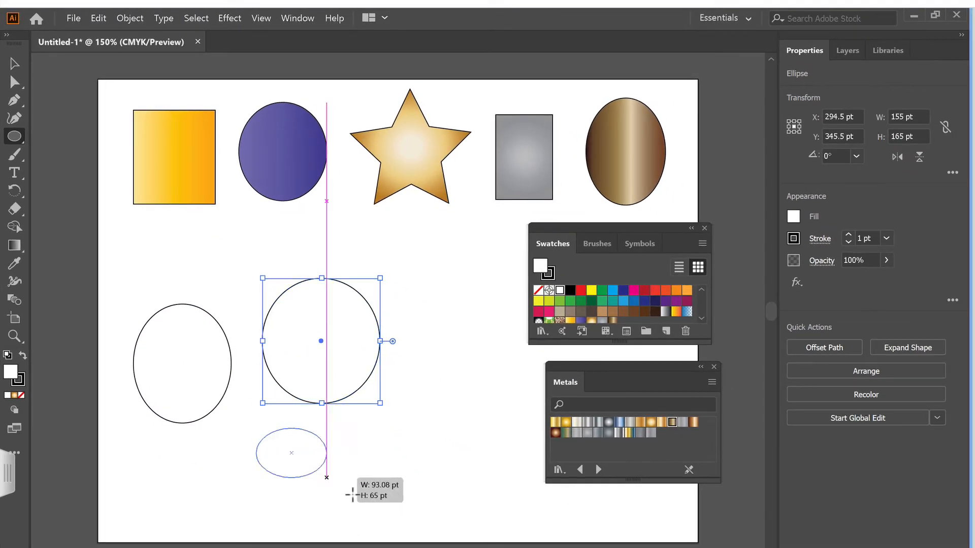
left_click_drag(353, 495, 376, 527)
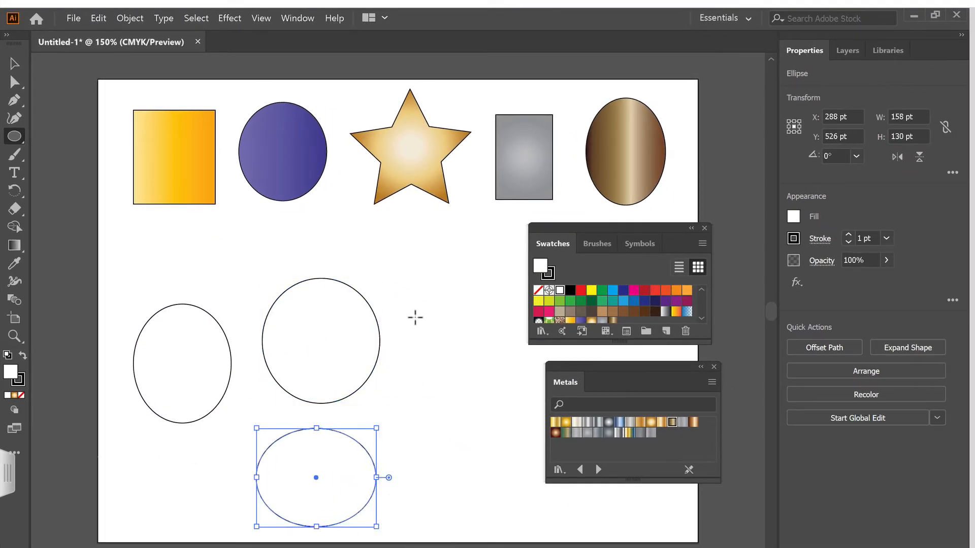
left_click_drag(397, 270, 497, 370)
left_click_drag(397, 397, 516, 514)
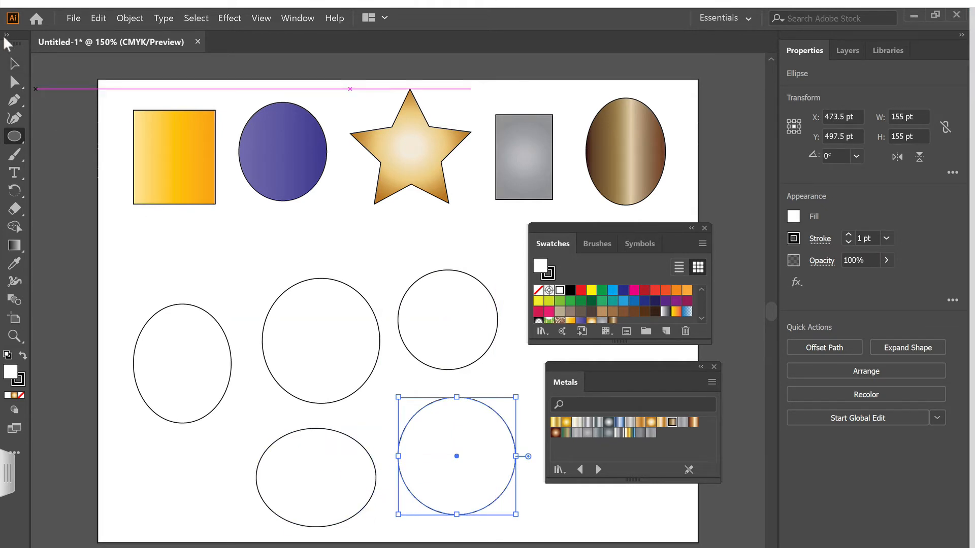
left_click(12, 64)
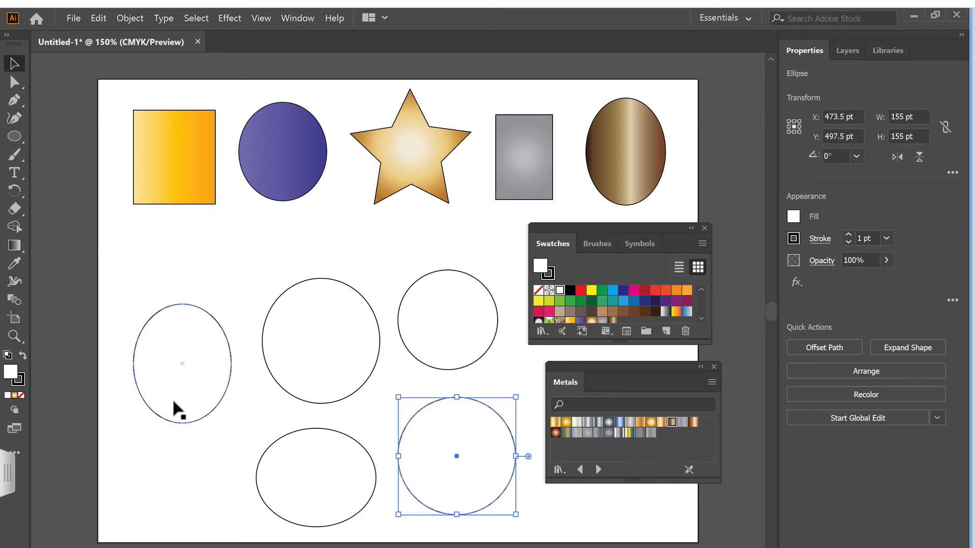
left_click(212, 412)
left_click(358, 376)
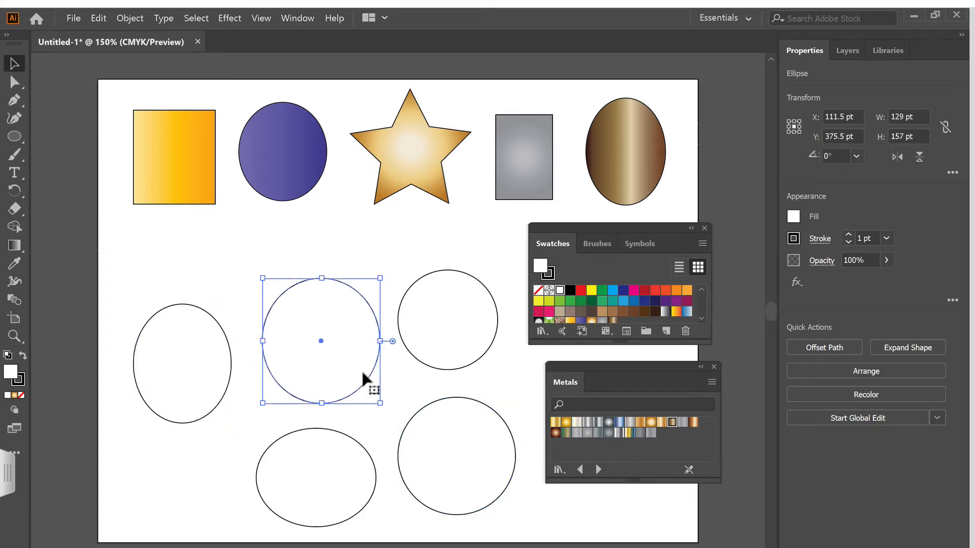
left_click(450, 344)
left_click(426, 442)
left_click(315, 460)
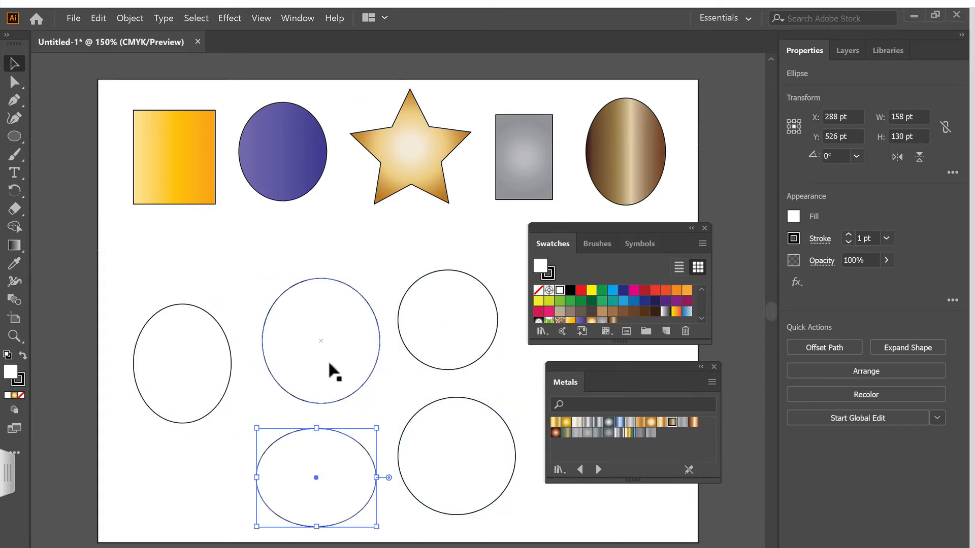
left_click(333, 362)
left_click(172, 358)
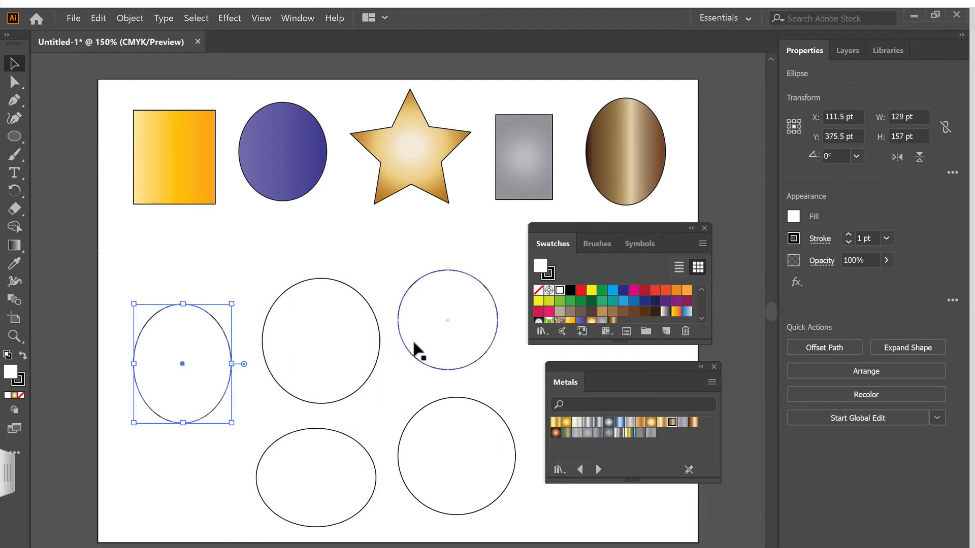
left_click(413, 343)
left_click(430, 432)
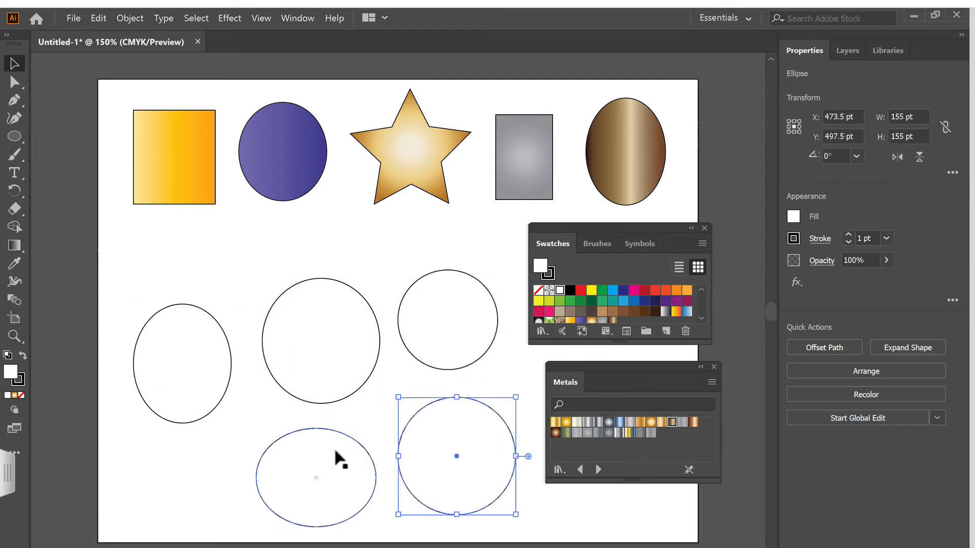
left_click(333, 444)
left_click(333, 381)
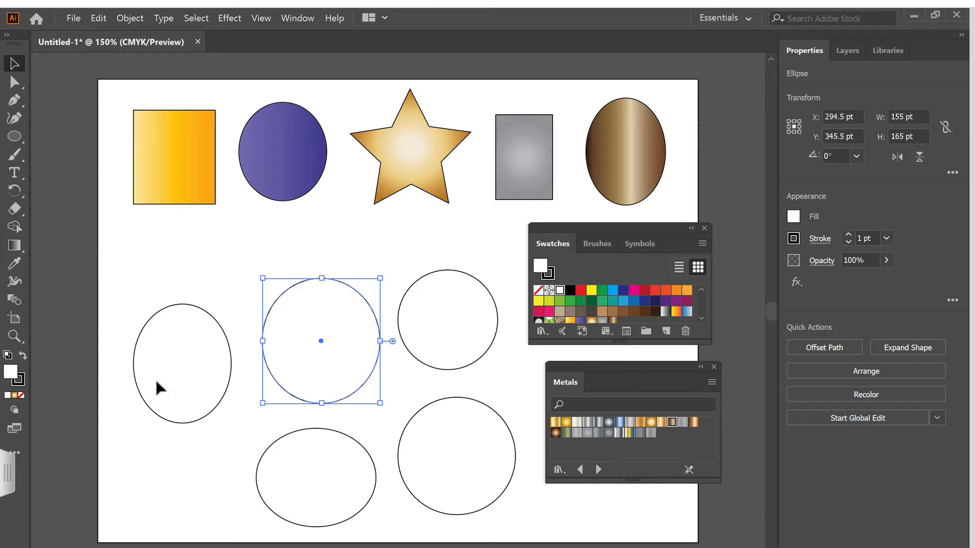
Select the leftmost new ellipse, close the Metals library and load the Nature_Animal Skins pattern library
left_click(181, 376)
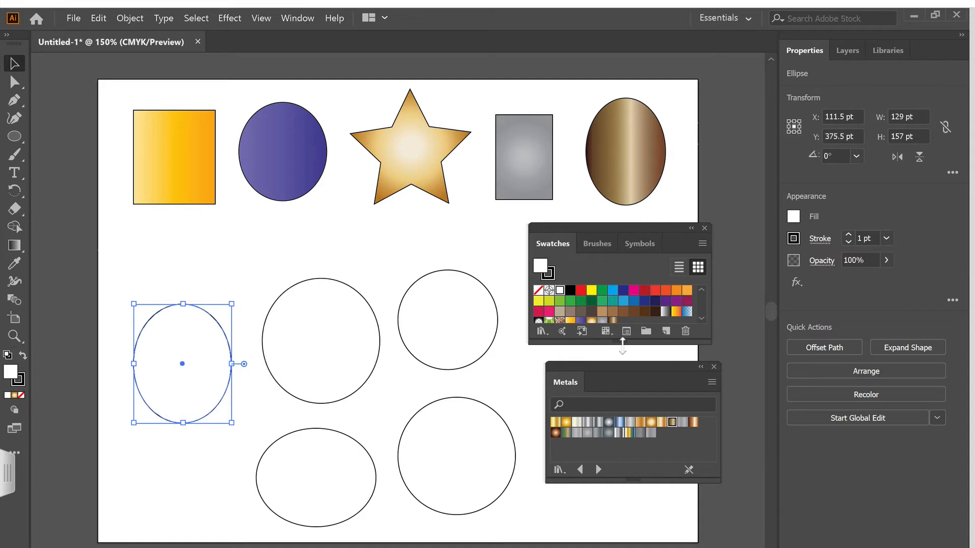
left_click(714, 366)
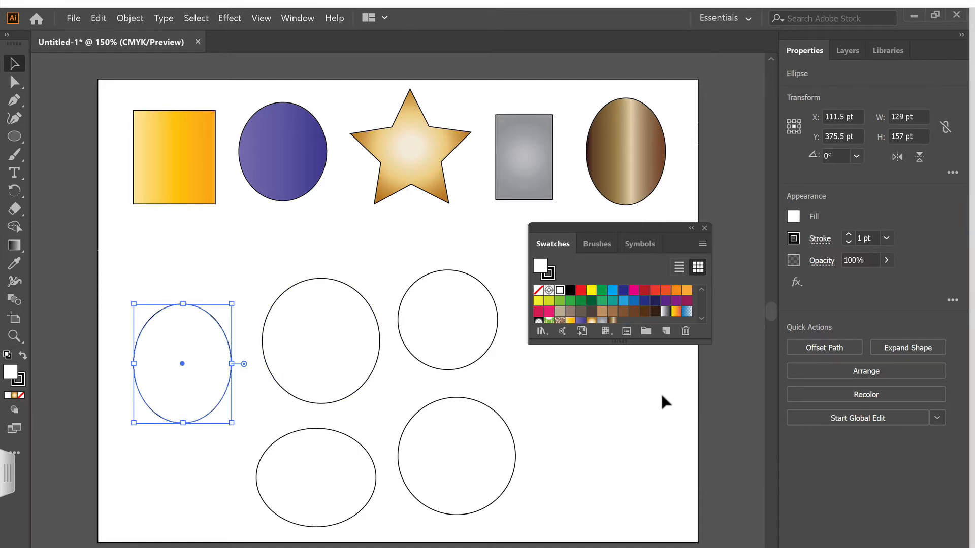
left_click(541, 332)
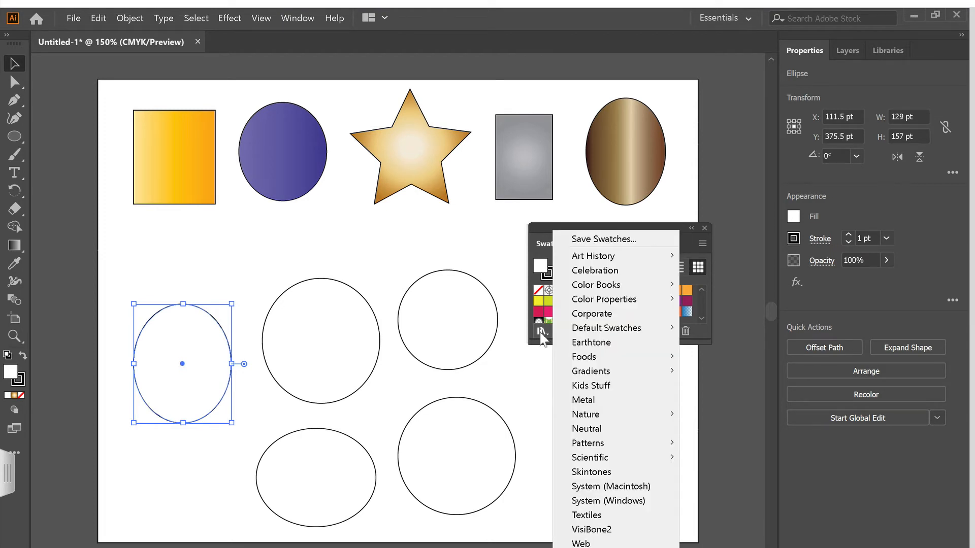
mouse_move(599, 446)
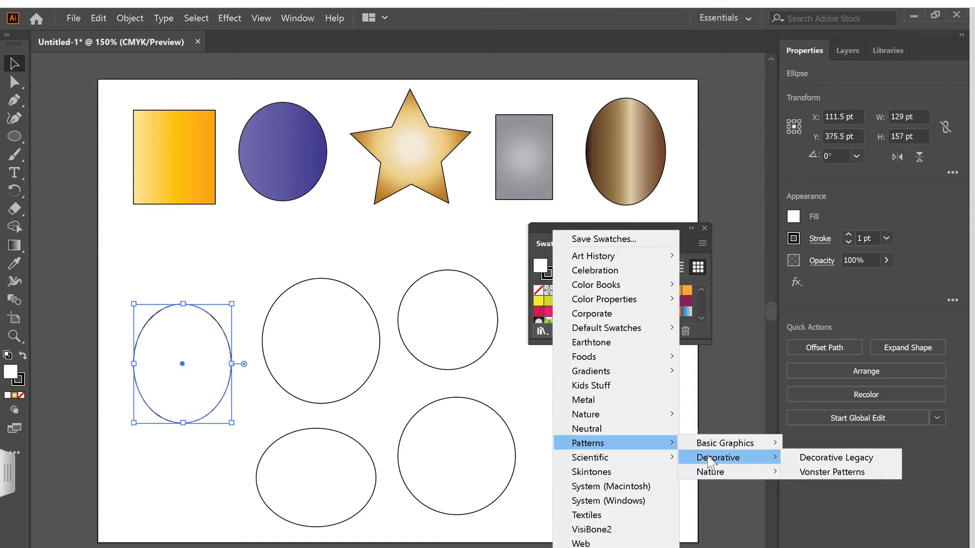
mouse_move(704, 448)
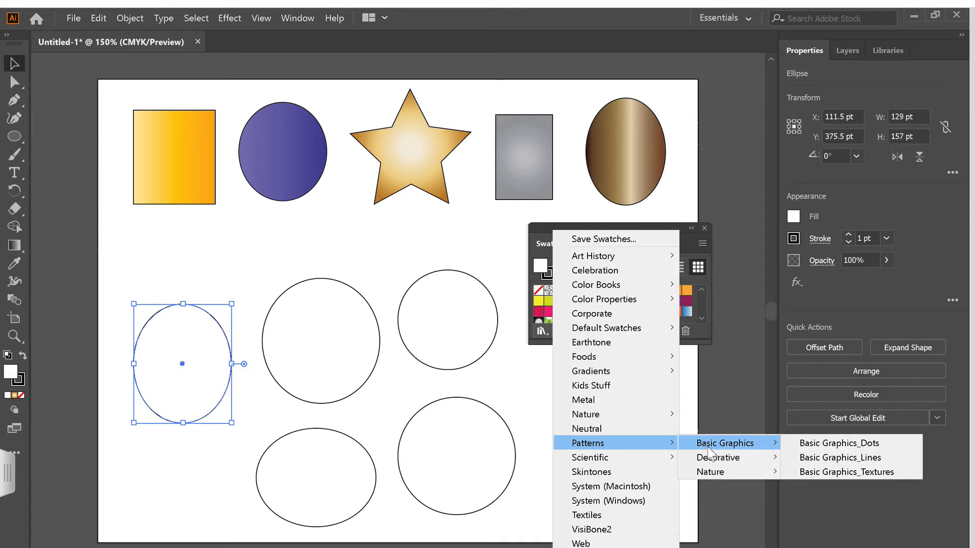
mouse_move(709, 477)
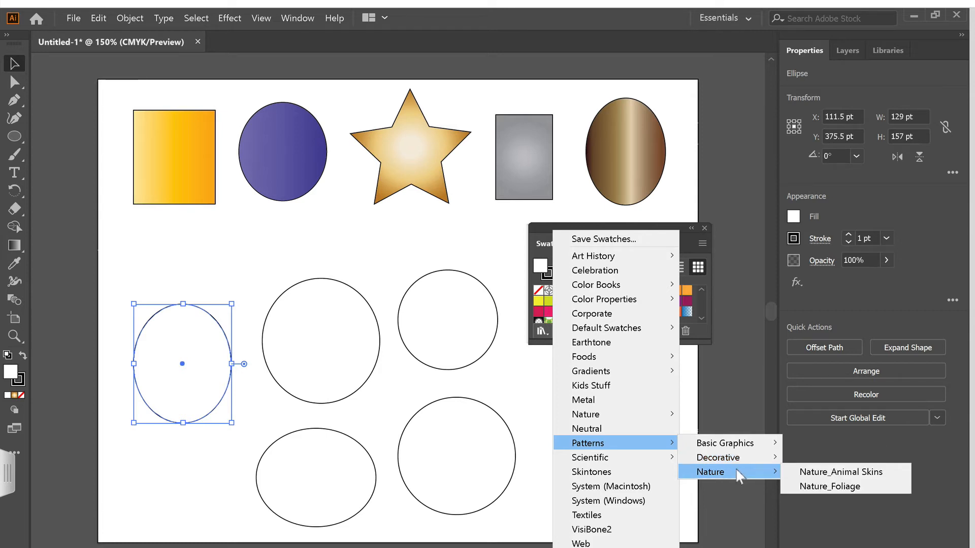
left_click(822, 473)
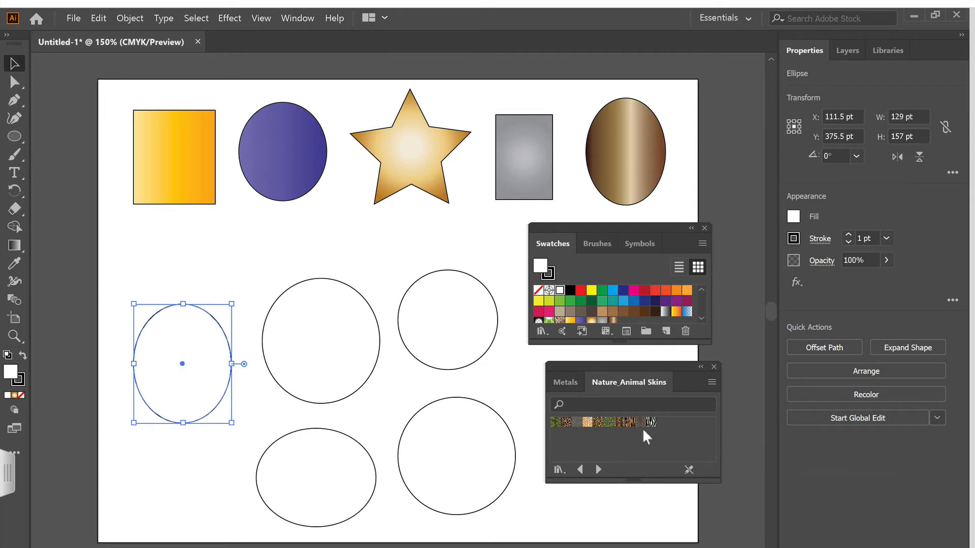
Fill the leftmost ellipse with the zebra pattern and the large ellipse beside it with the peacock feather pattern
left_click_drag(651, 427, 198, 401)
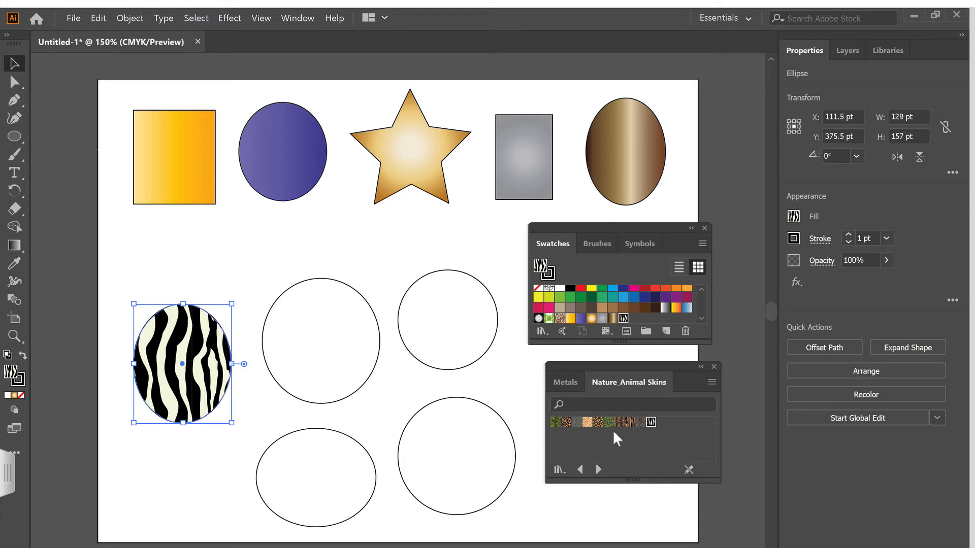
left_click_drag(610, 425, 347, 383)
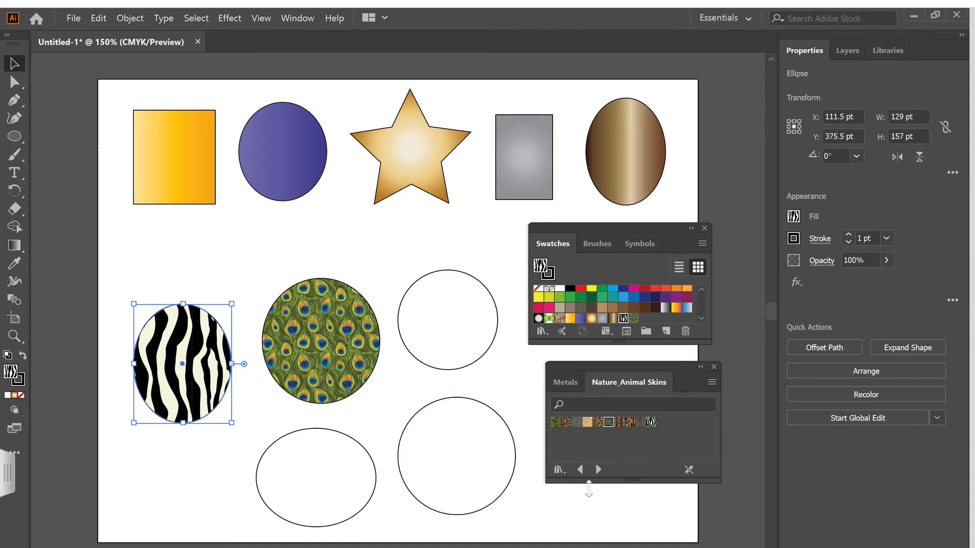
Replace the Nature_Animal Skins library with the Decorative Legacy pattern library
left_click(558, 472)
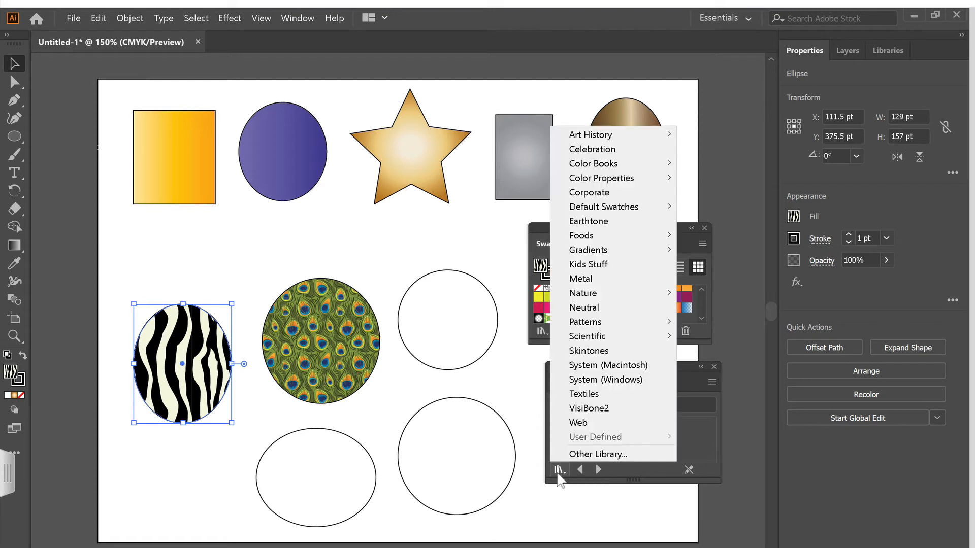
mouse_move(585, 329)
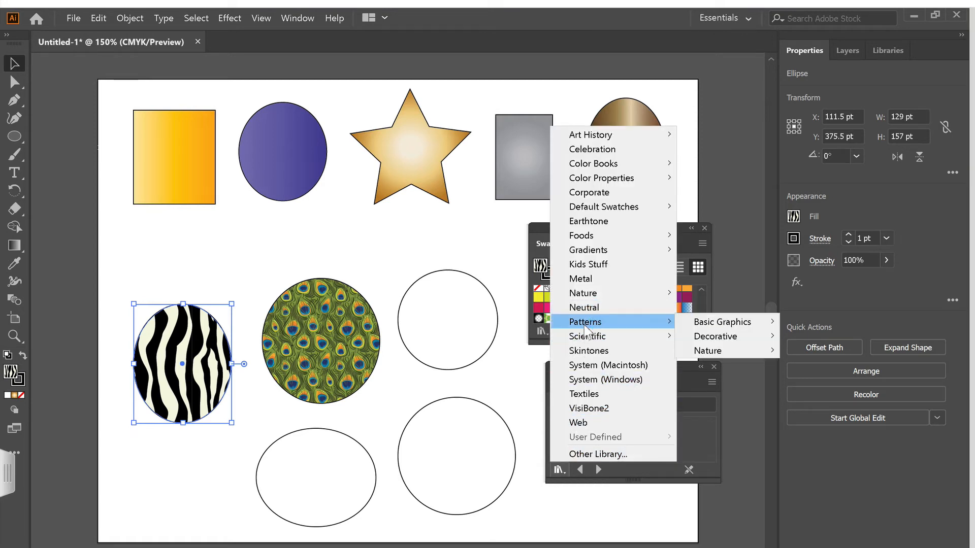
mouse_move(747, 337)
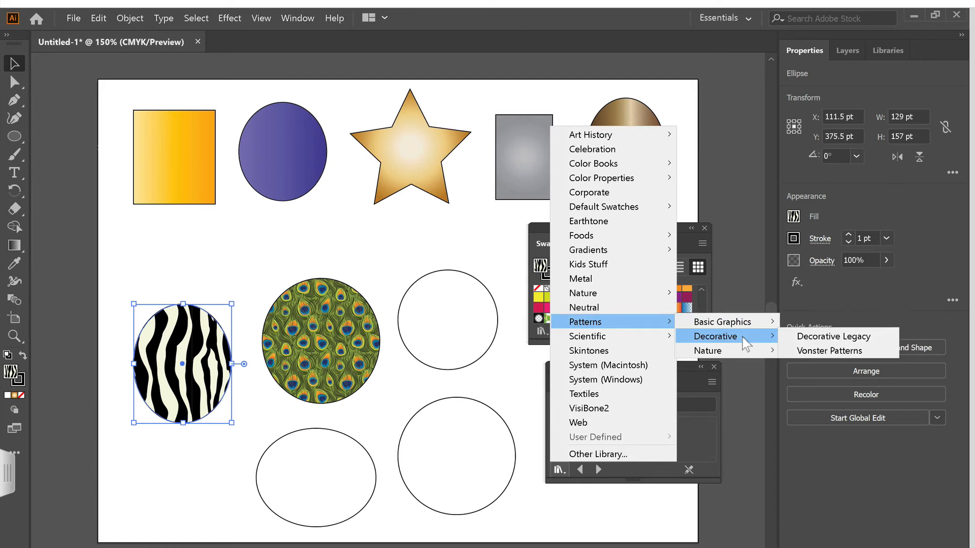
left_click(826, 340)
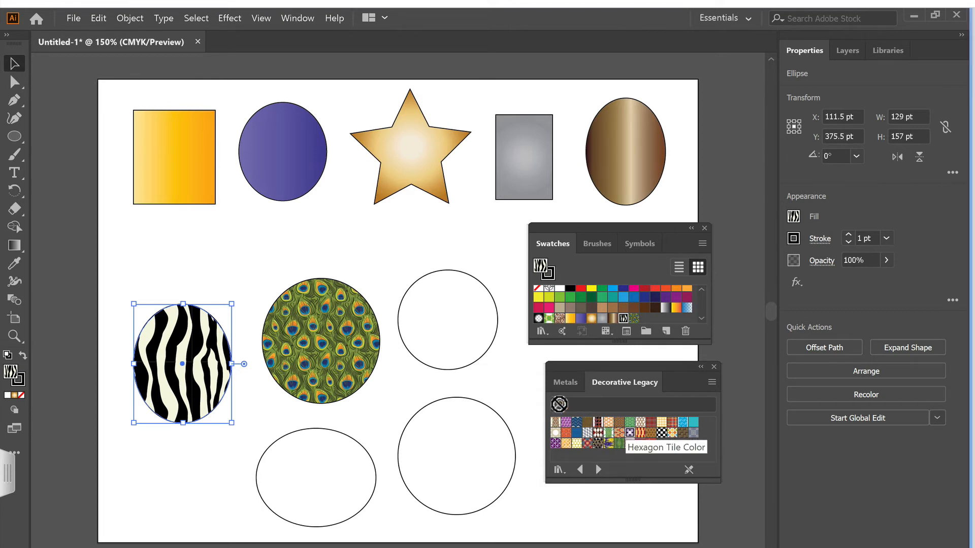
Fill the upper blank circle with Hexagon Tile Color, the leftmost ellipse with the green check, the bottom ellipse with red, and the last circle with blue-grey
left_click_drag(629, 432, 466, 349)
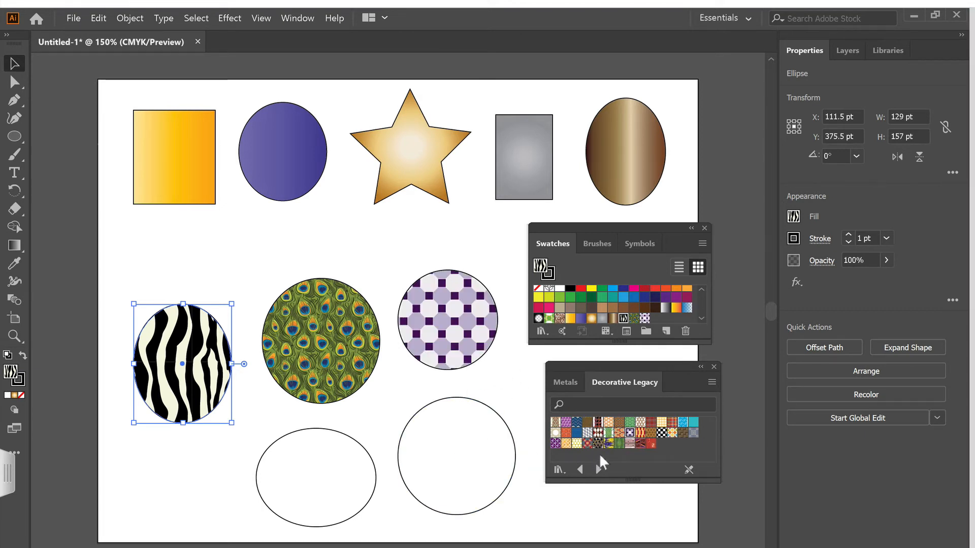
left_click(618, 444)
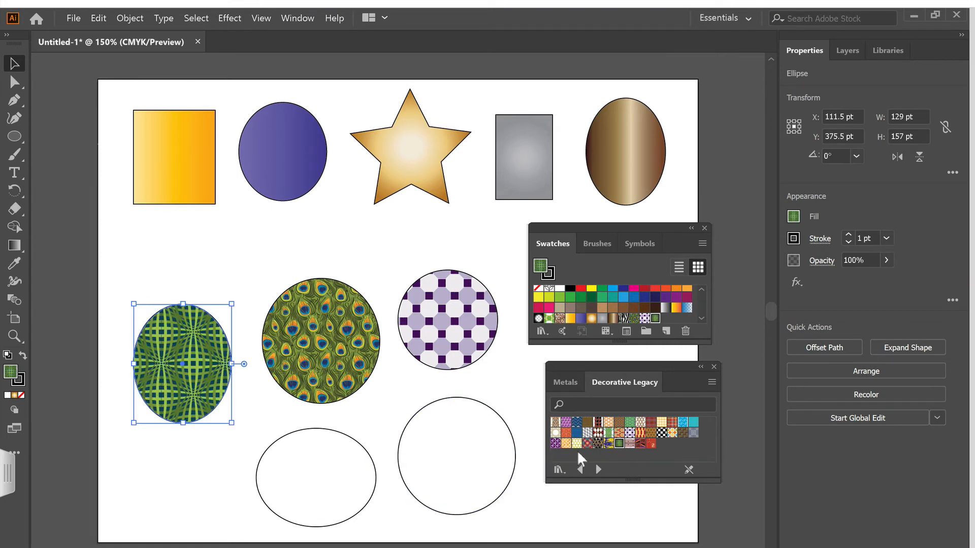
left_click_drag(587, 444, 350, 500)
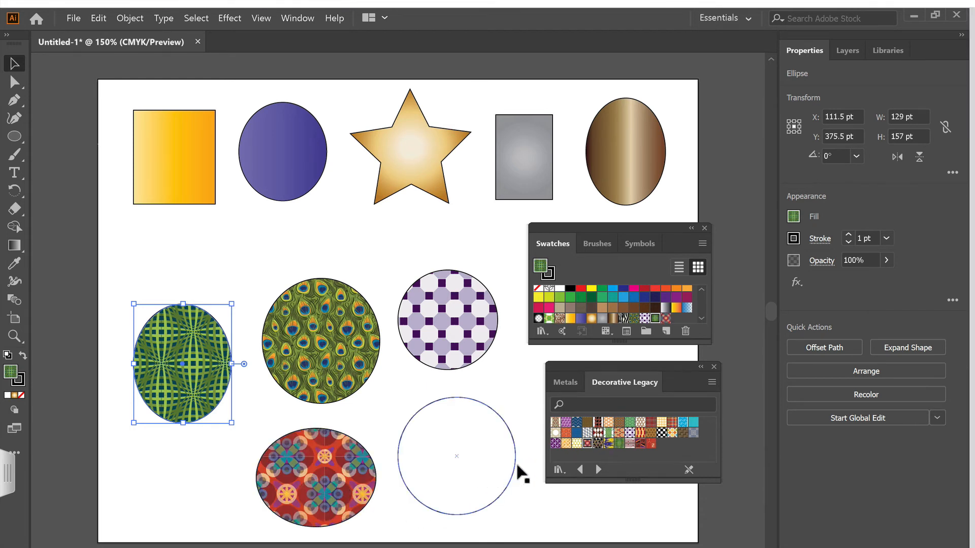
left_click_drag(693, 437, 470, 495)
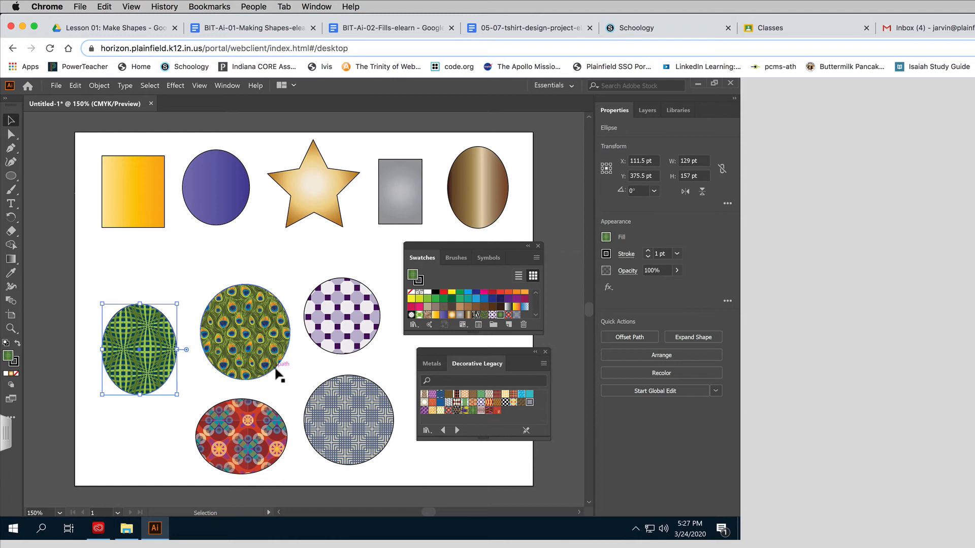
Close the swatches and the Decorative Legacy pattern library
left_click(538, 246)
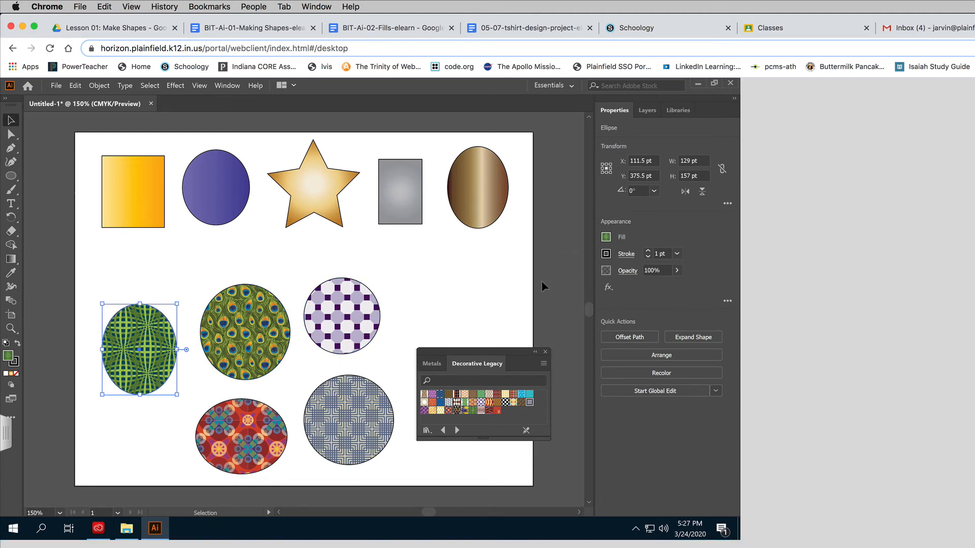
left_click(543, 351)
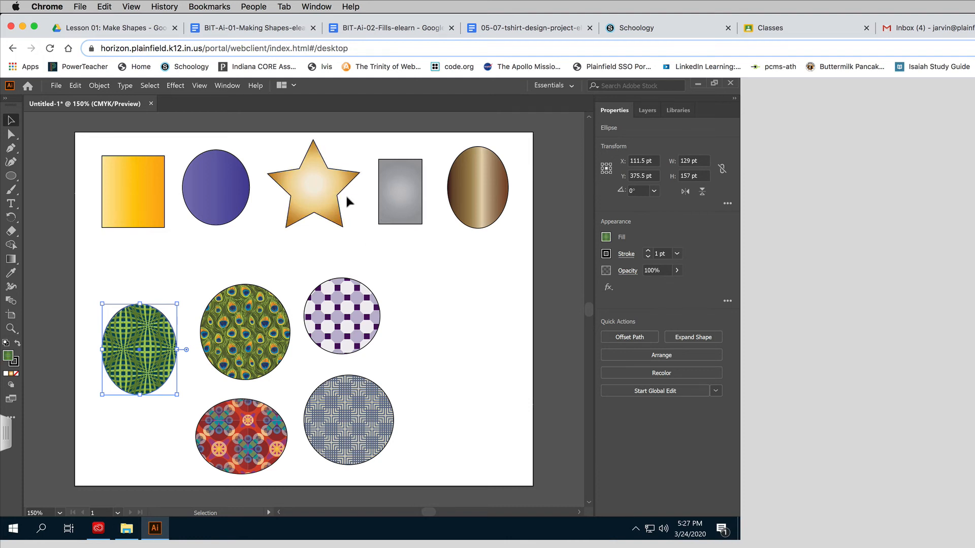
Reopen the swatches, look through the Gradients and Patterns library categories, and close the swatches with nothing selected
left_click(230, 85)
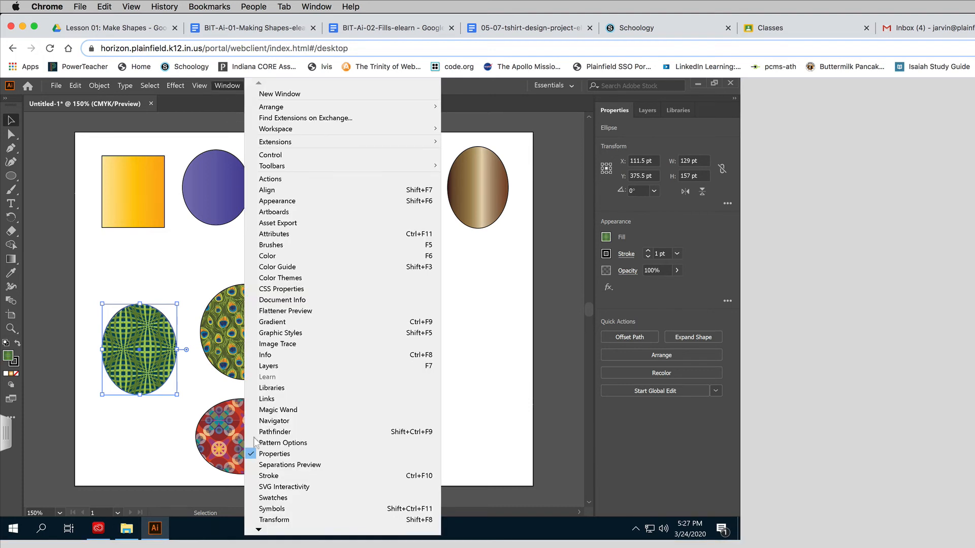
left_click(272, 498)
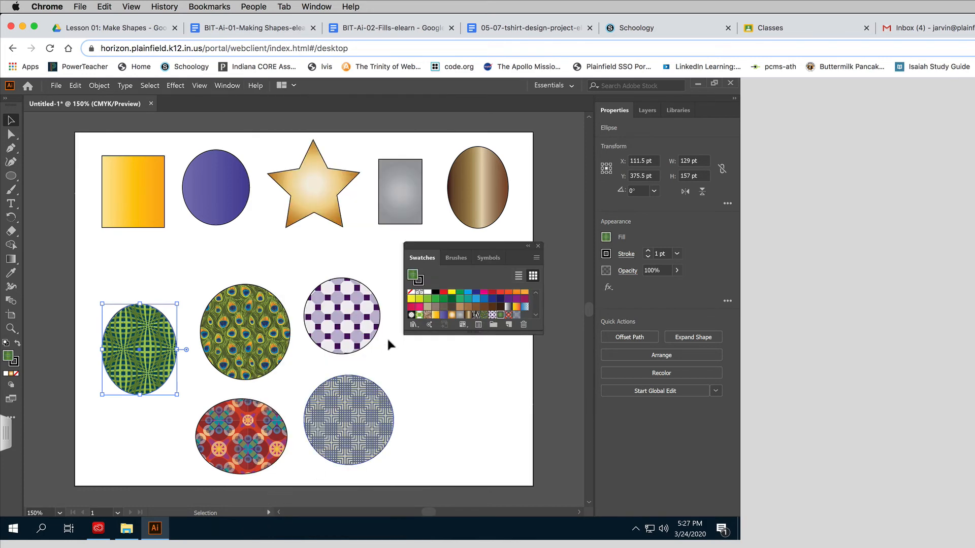
left_click(413, 325)
mouse_move(473, 358)
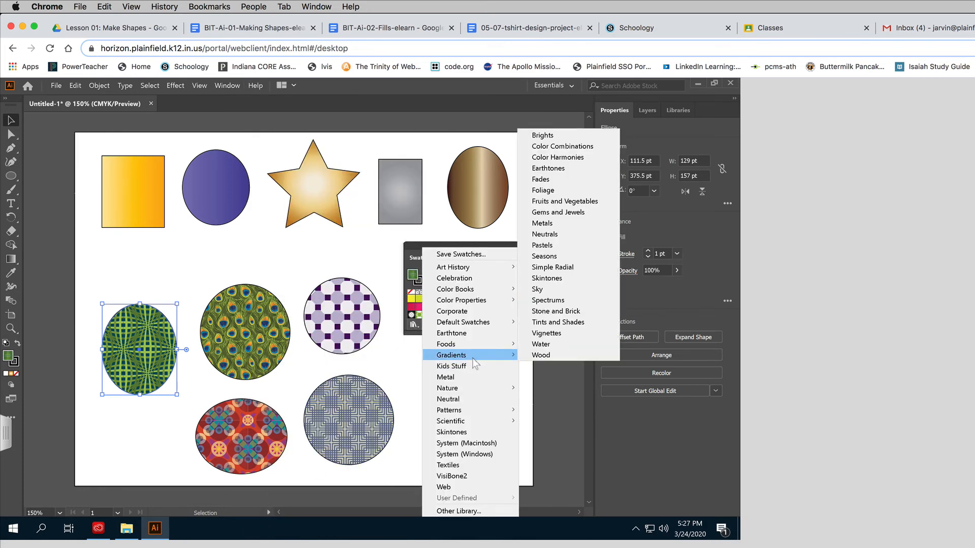
mouse_move(480, 414)
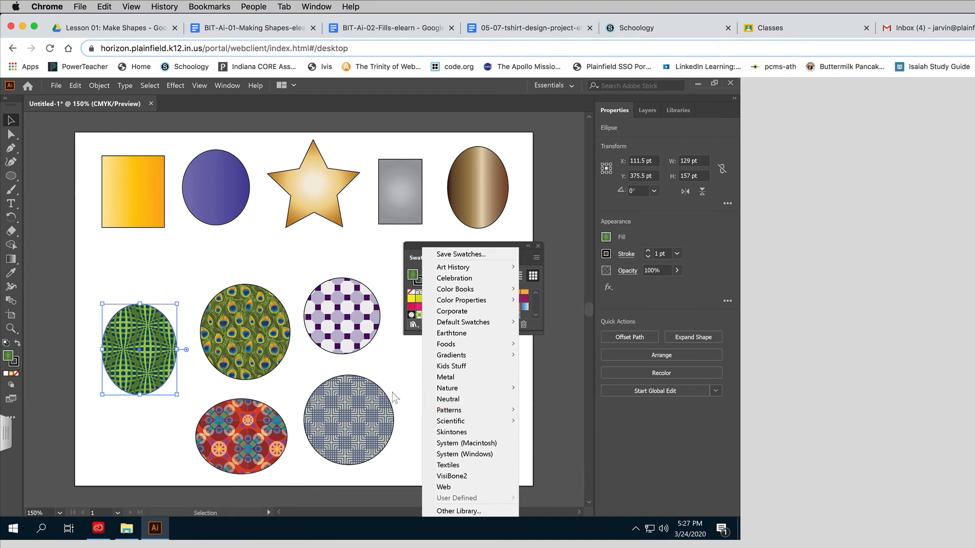
left_click(394, 377)
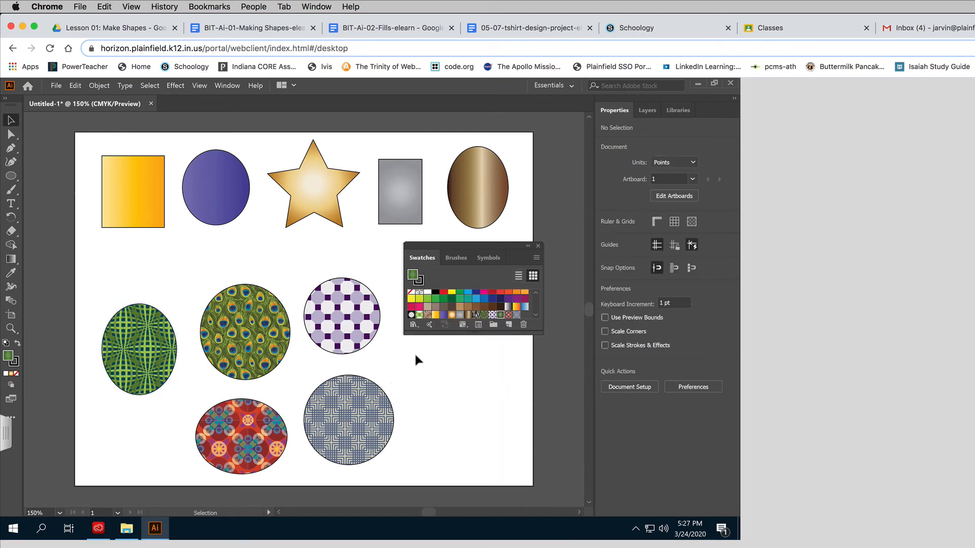
left_click(538, 245)
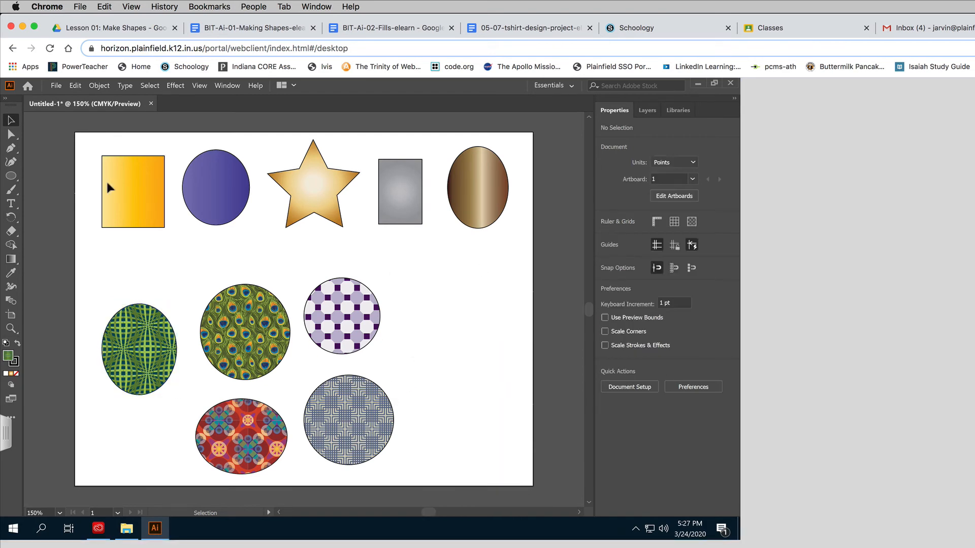
Start saving the document as a new file and choose My Drive on Google Drive File Stream as its location
left_click(57, 86)
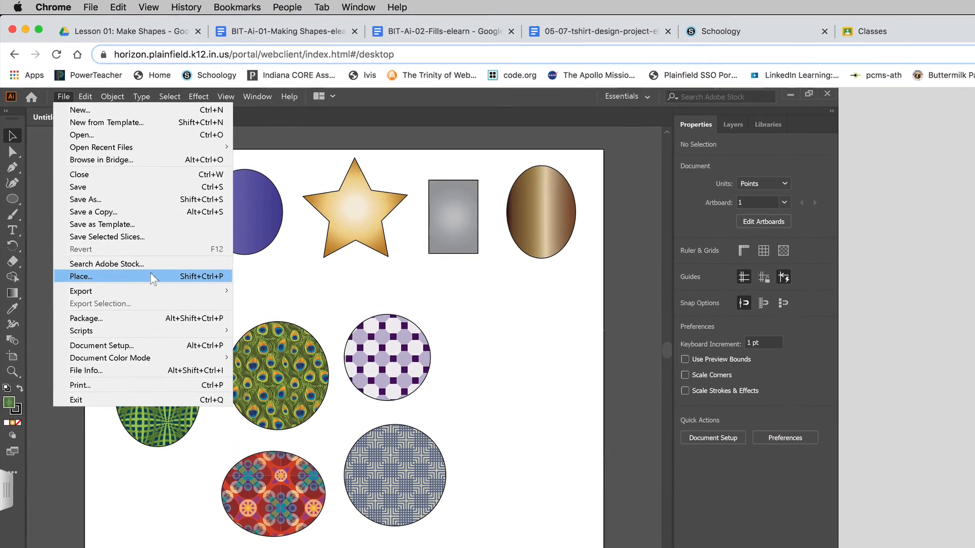
left_click(101, 199)
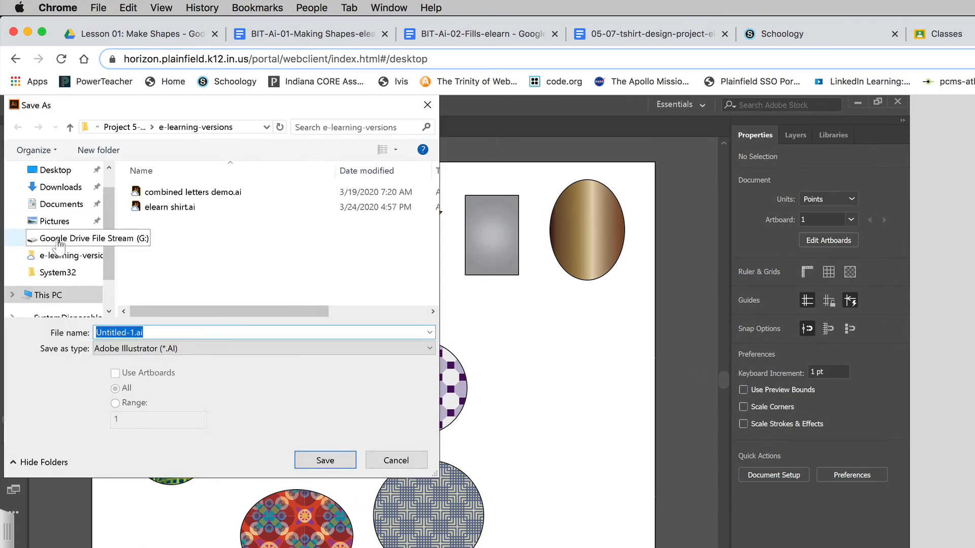
left_click_drag(154, 108, 298, 177)
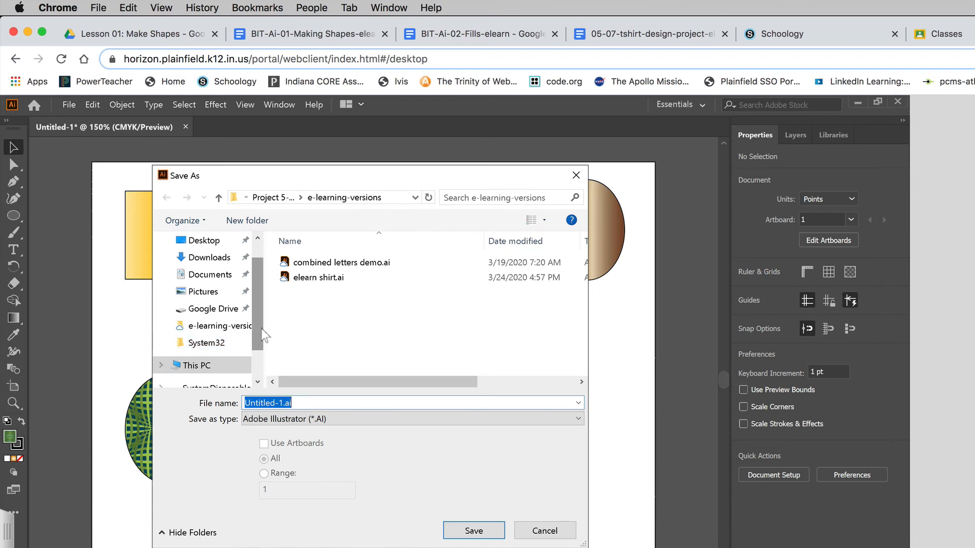
scroll(258, 334, "down", 1)
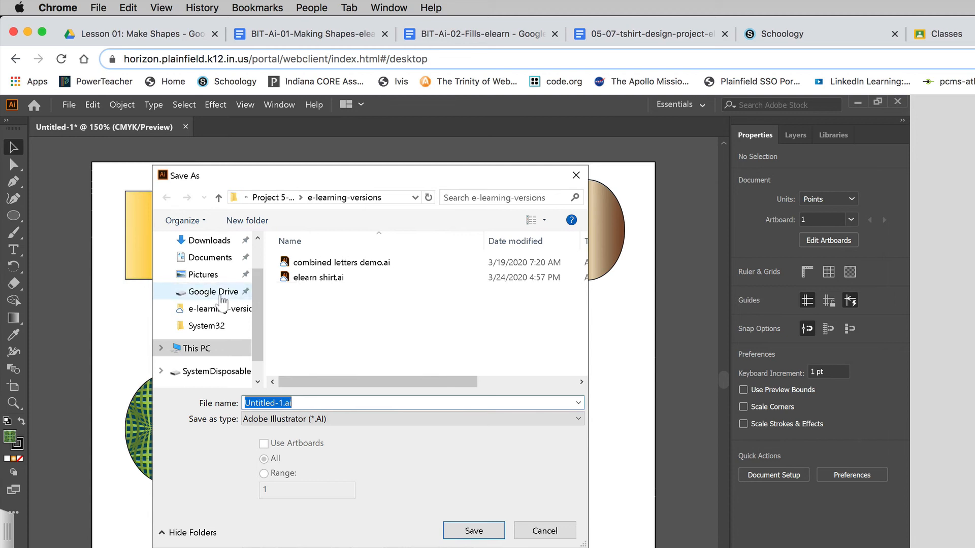
left_click(221, 299)
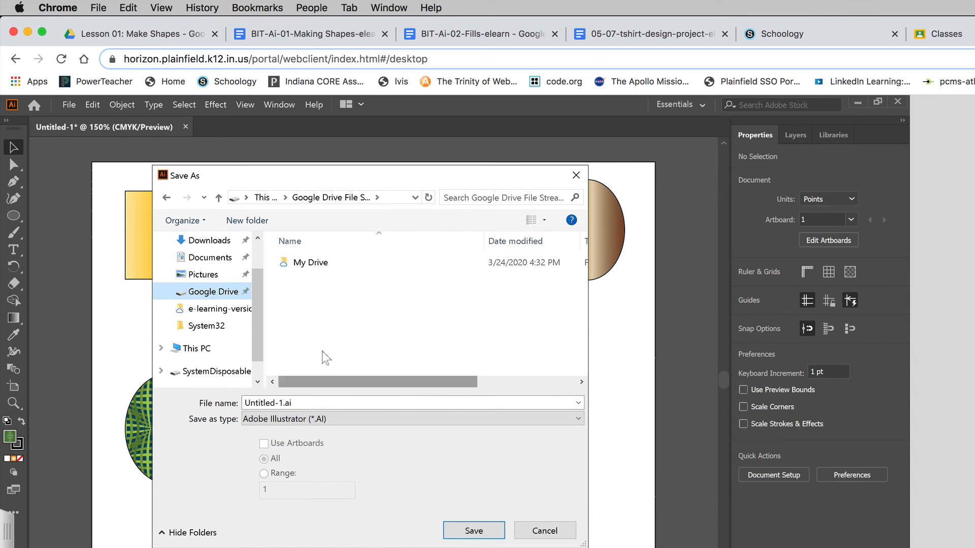
double_click(311, 262)
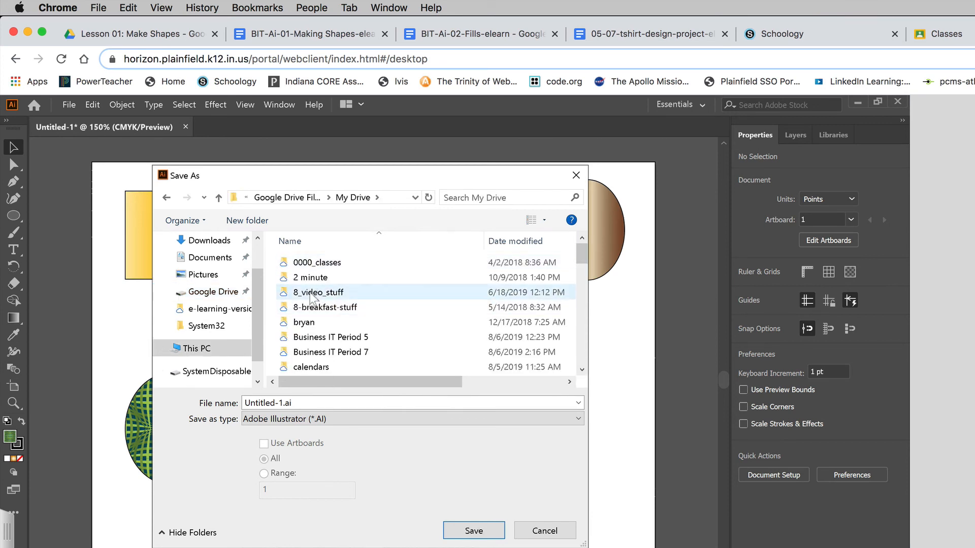
Name the file fills and save it in Adobe Illustrator format, accepting the default Illustrator options
left_click(323, 403)
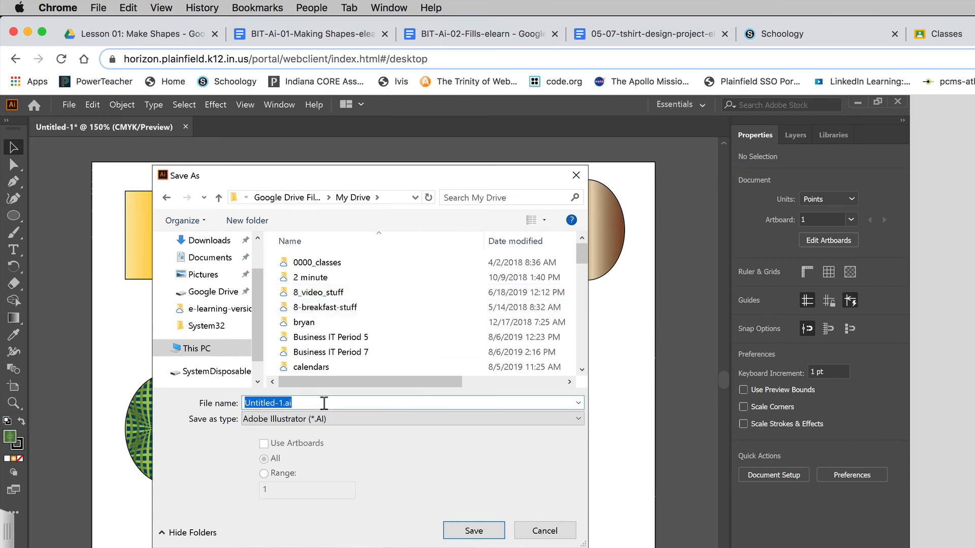
type("fill")
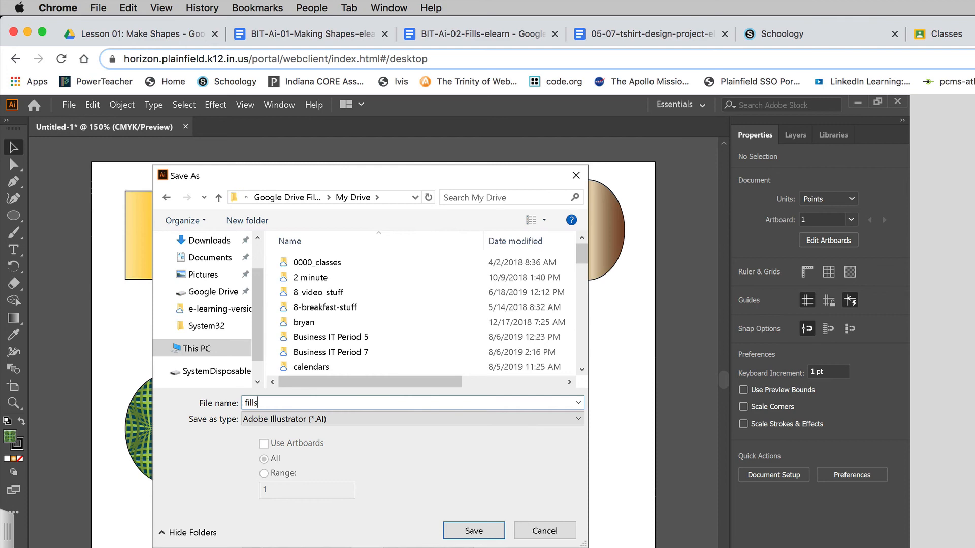
type("s")
left_click(488, 530)
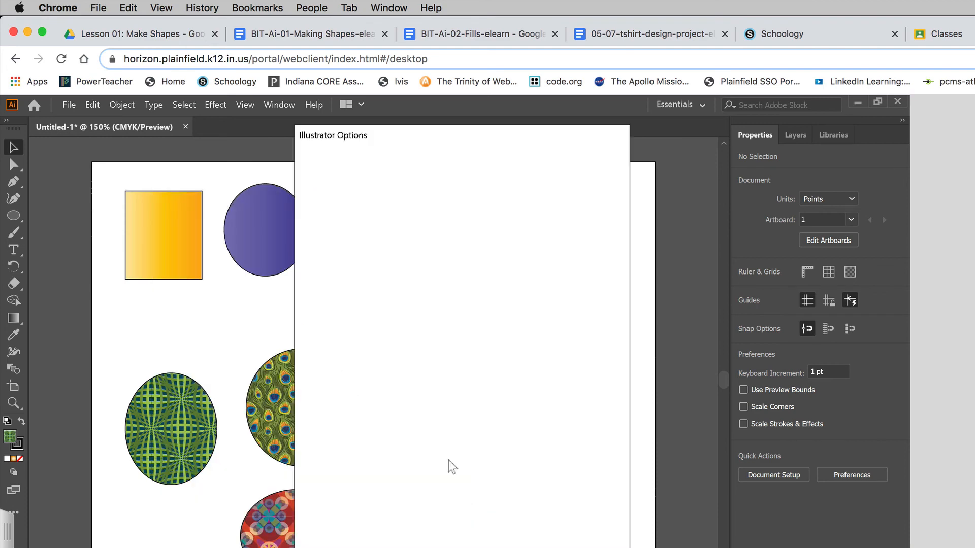
key("Return")
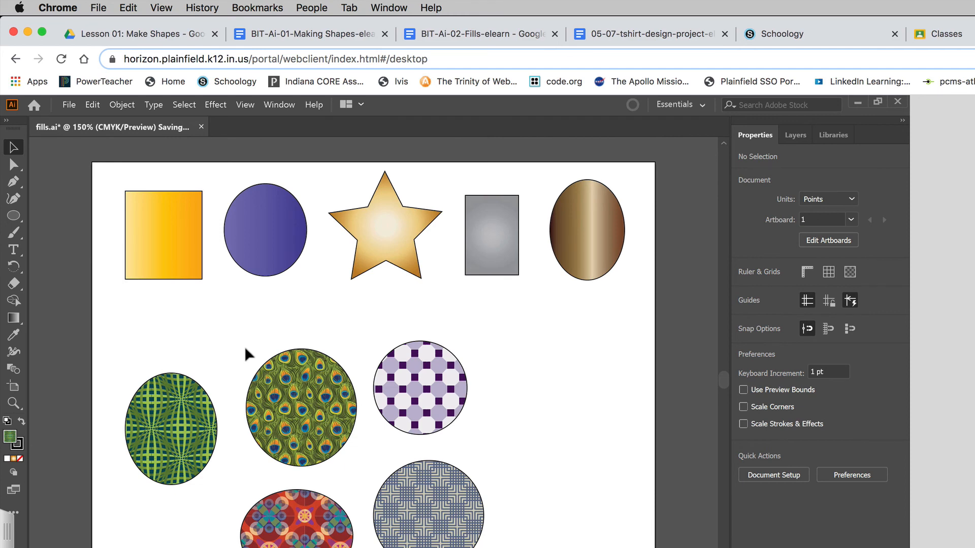
Look over the saved shapes on the artboard and exit Illustrator
scroll(245, 347, "down", 2)
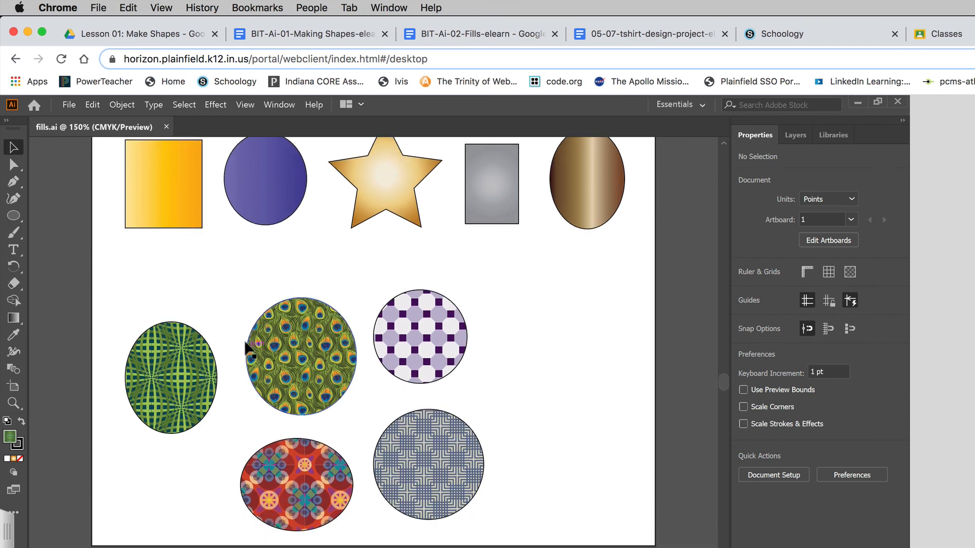
scroll(252, 336, "up", 1)
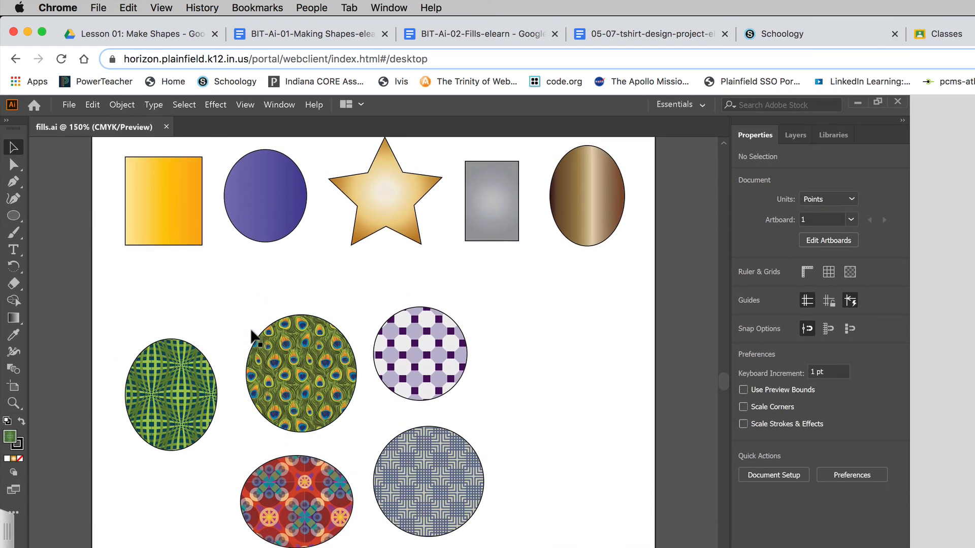
scroll(251, 330, "up", 2)
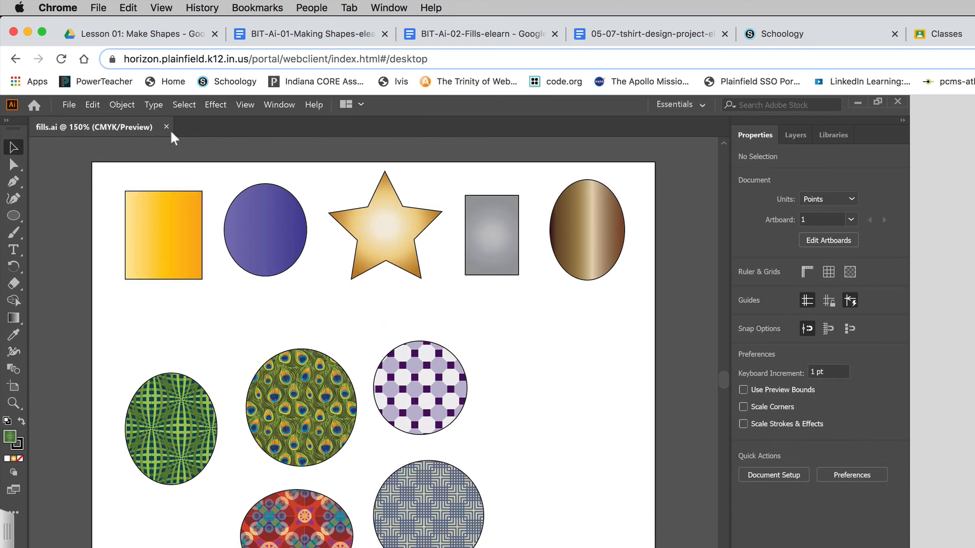
left_click(69, 105)
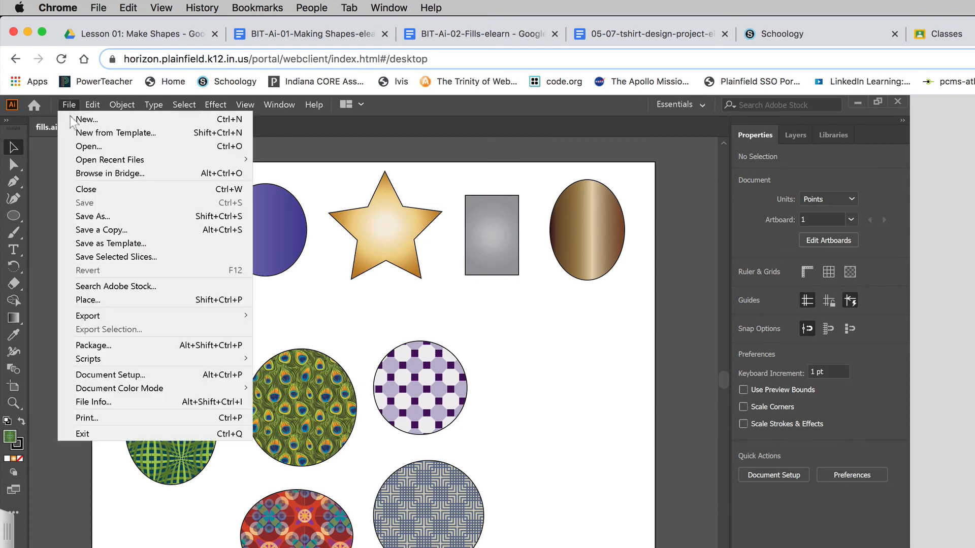
left_click(79, 434)
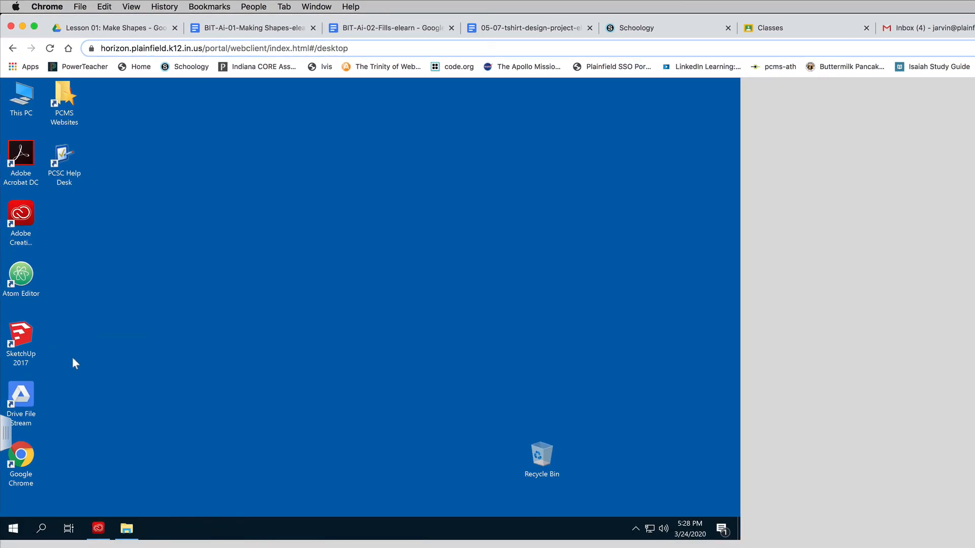
Shut down the Windows virtual desktop
left_click(14, 529)
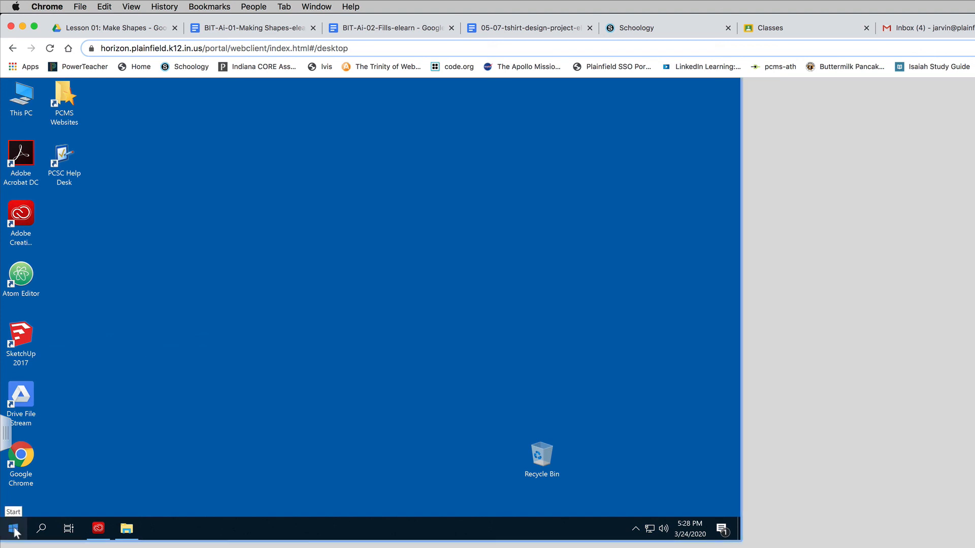
left_click_drag(331, 188, 428, 283)
left_click_drag(167, 147, 412, 339)
left_click(12, 529)
left_click(13, 504)
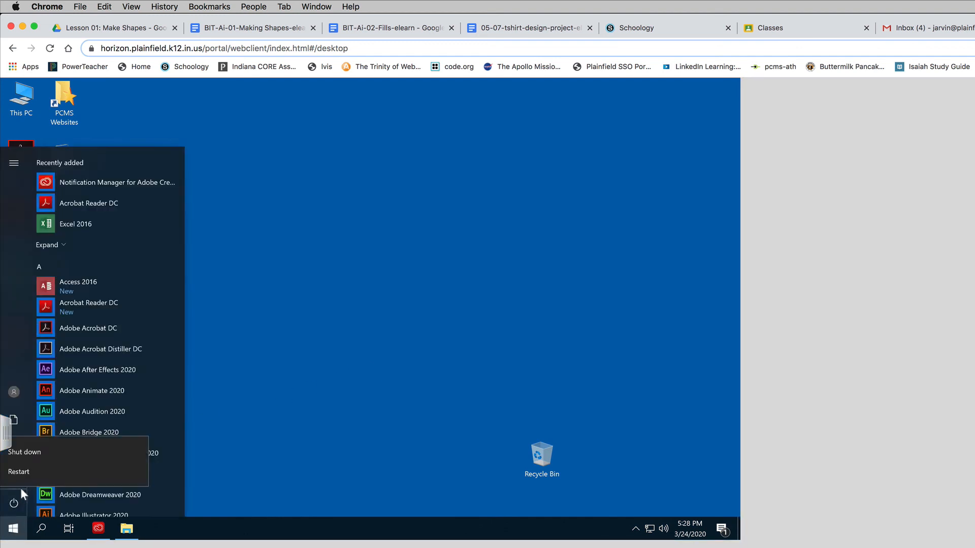
left_click(25, 453)
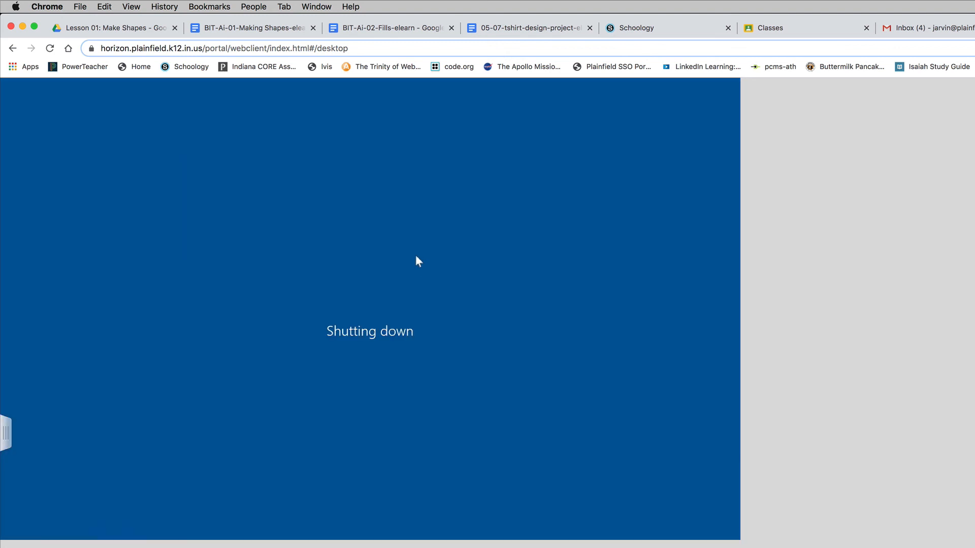
Dismiss Horizon's disconnection notice and check My Drive in Google Drive for the uploaded fills.ai
left_click(102, 28)
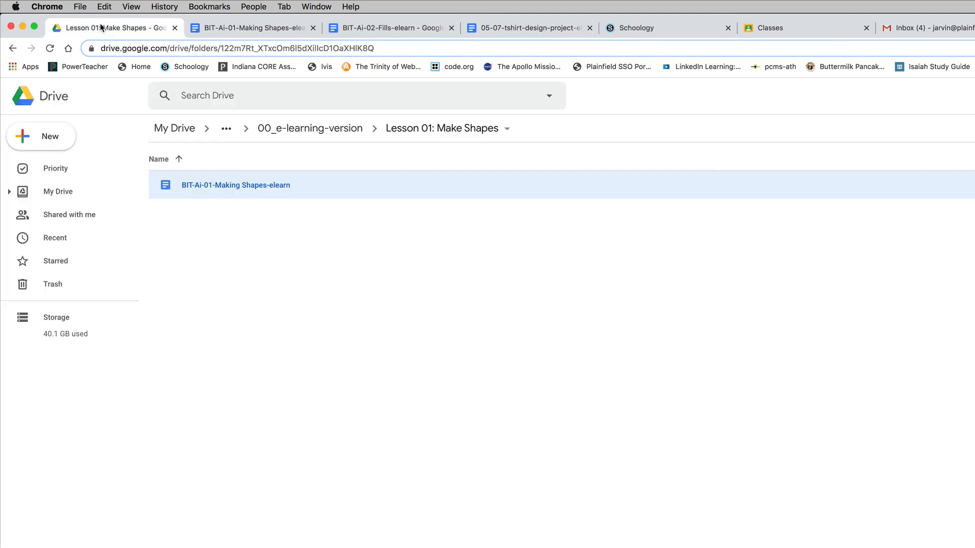
left_click(56, 102)
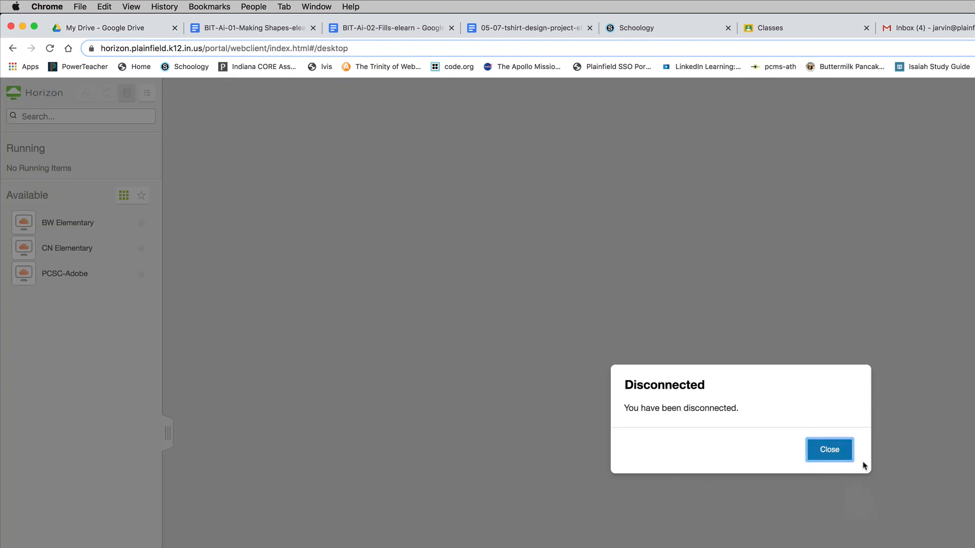
left_click(833, 453)
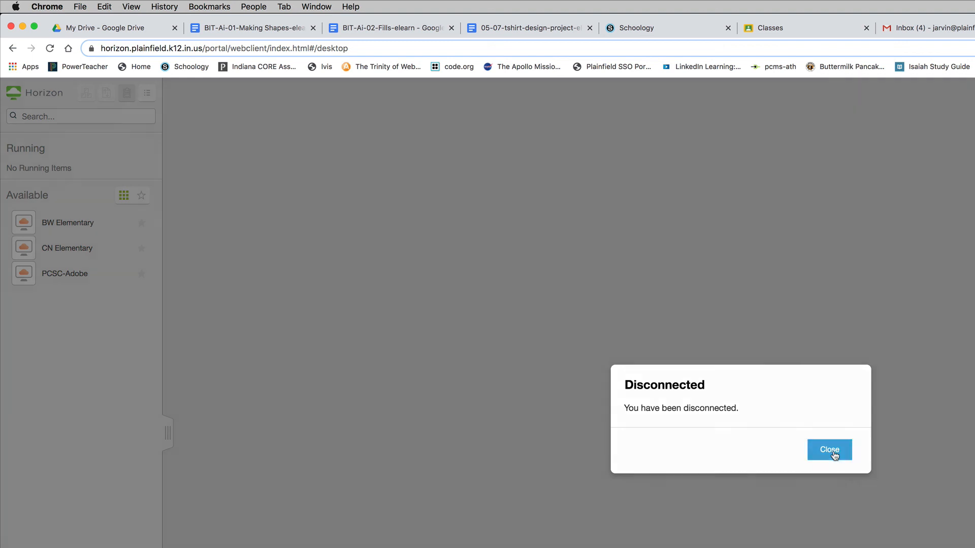
left_click(101, 29)
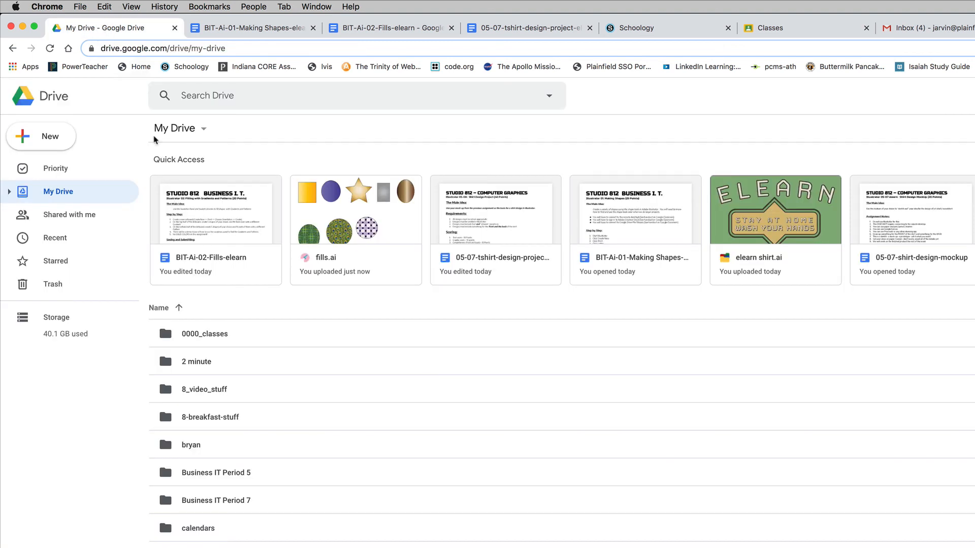